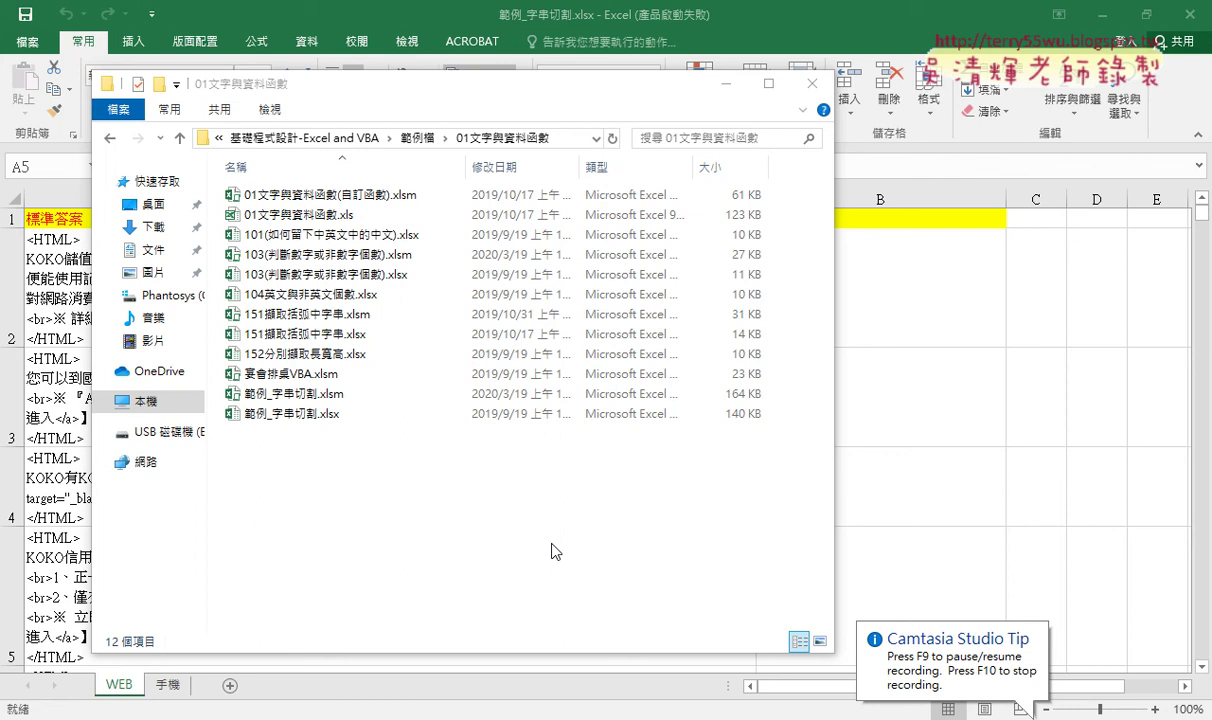
- Select 範例_字串切割.xlsx in the folder and briefly mark the folder and file with pen annotations
click(312, 418)
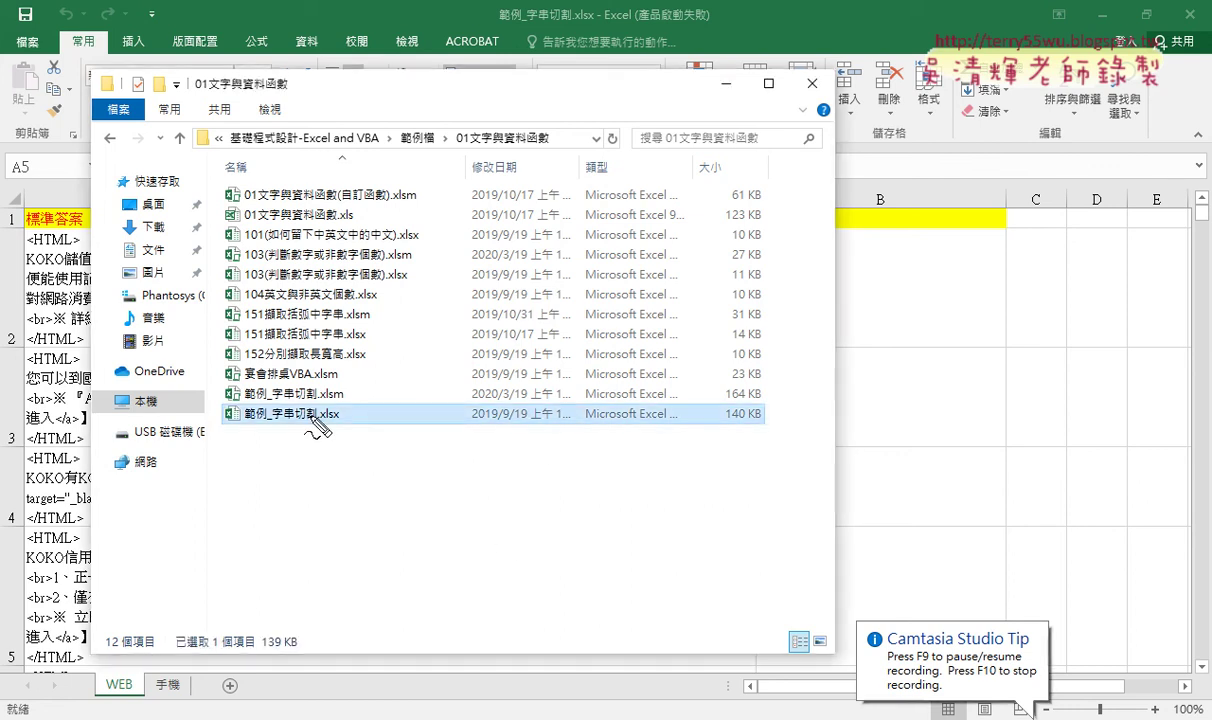
drag(541, 157, 545, 150)
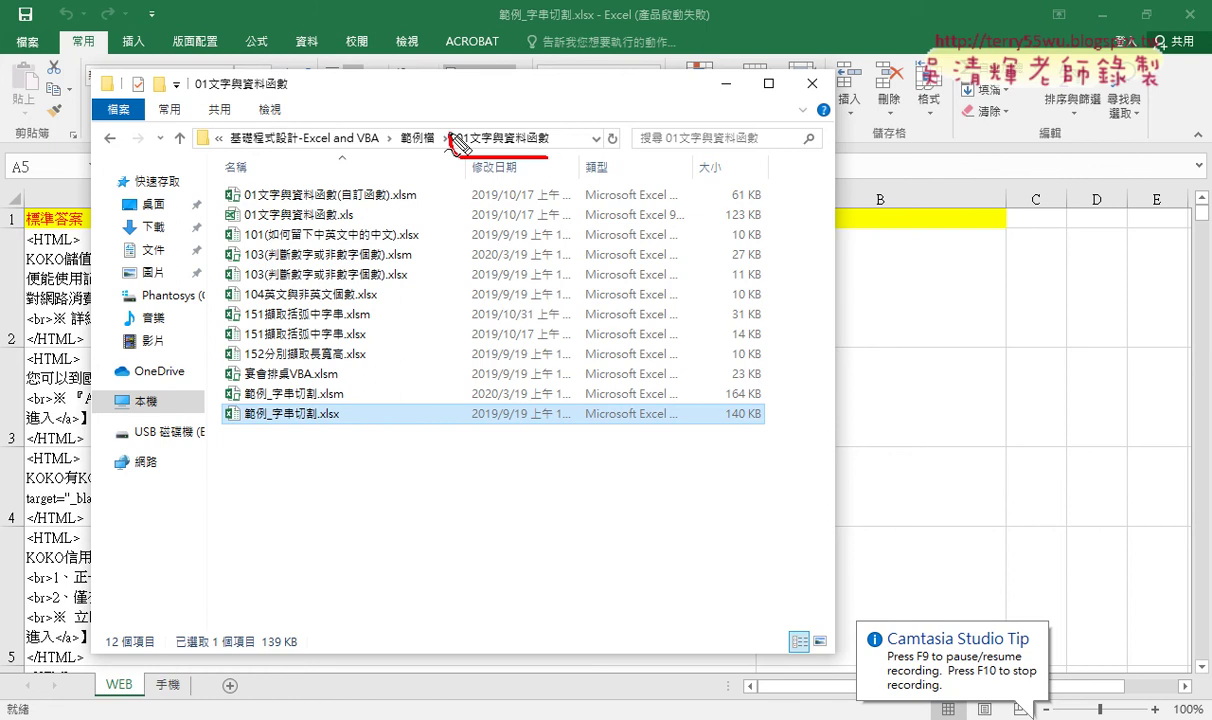
mouse_move(333, 434)
mouse_down()
mouse_move(222, 438)
mouse_move(346, 438)
mouse_up()
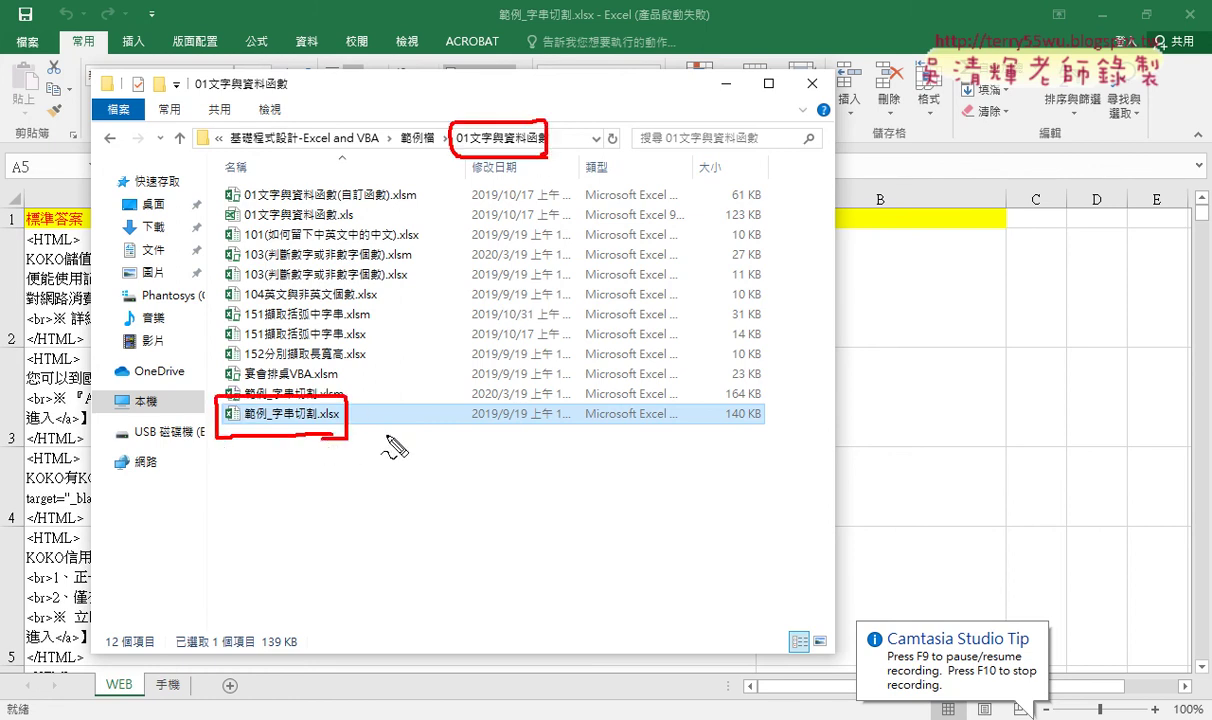
key(Escape)
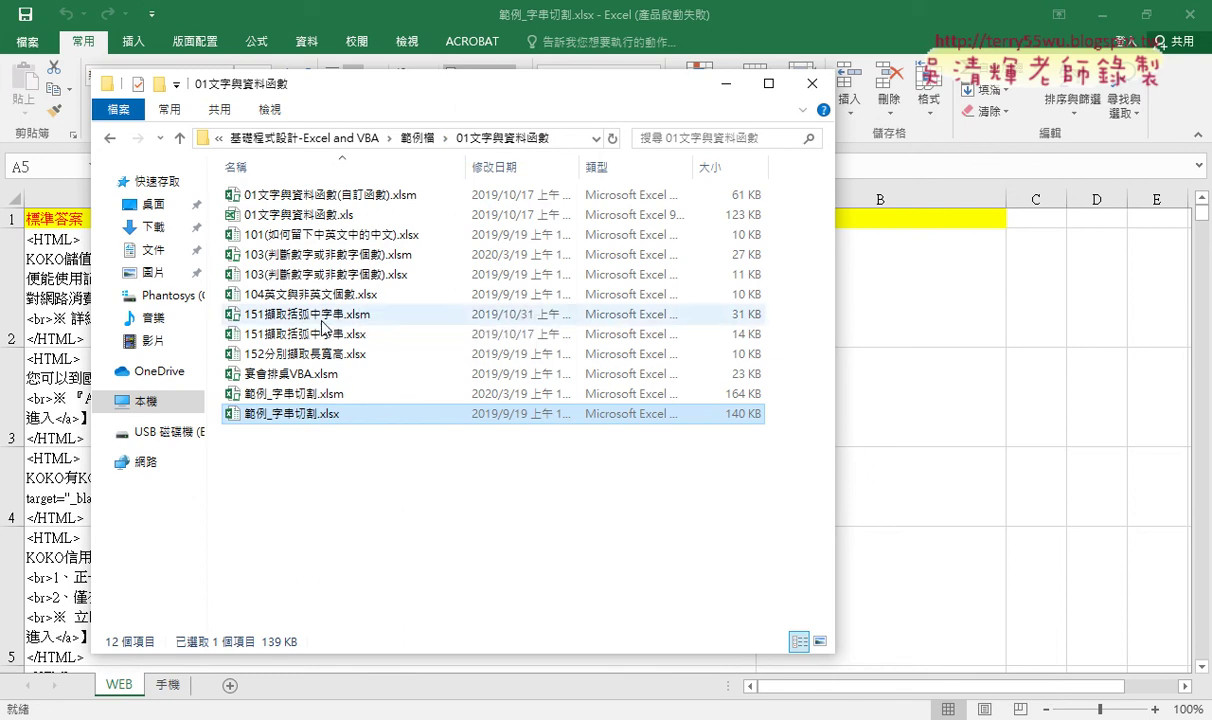
- Open 151擷取括弧中字串.xlsm with content enabled and select B3's extracted result
double_click(325, 318)
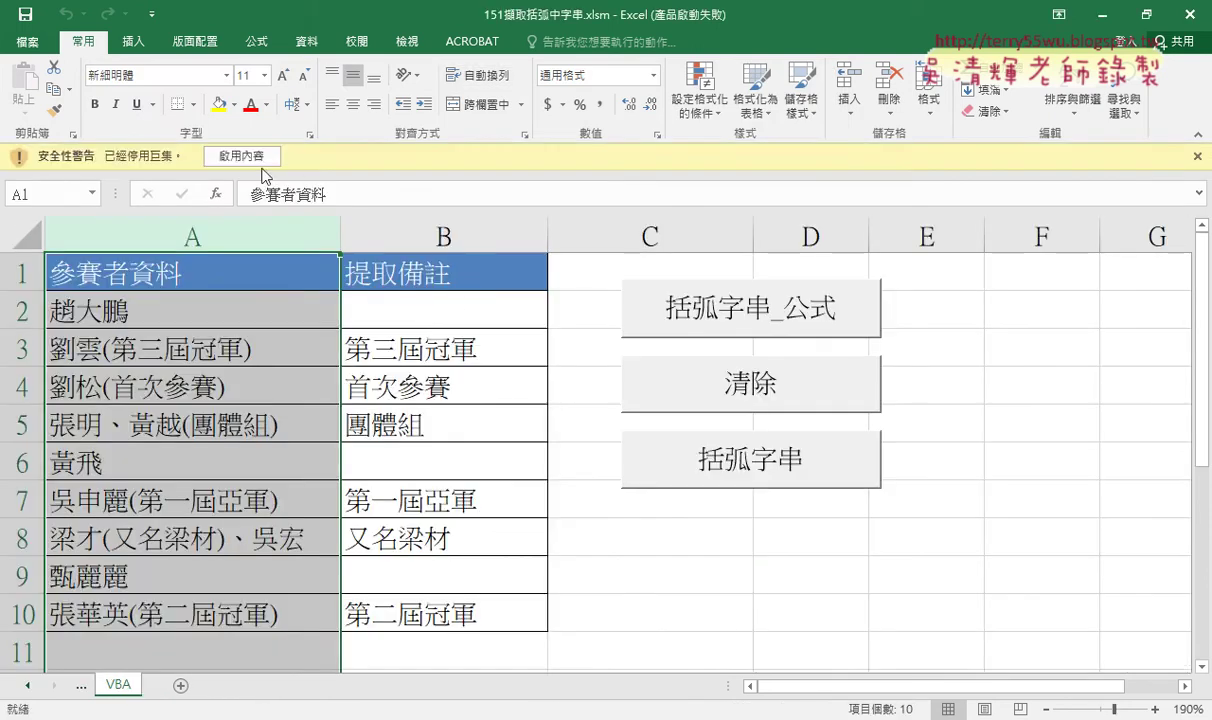
click(252, 166)
click(165, 320)
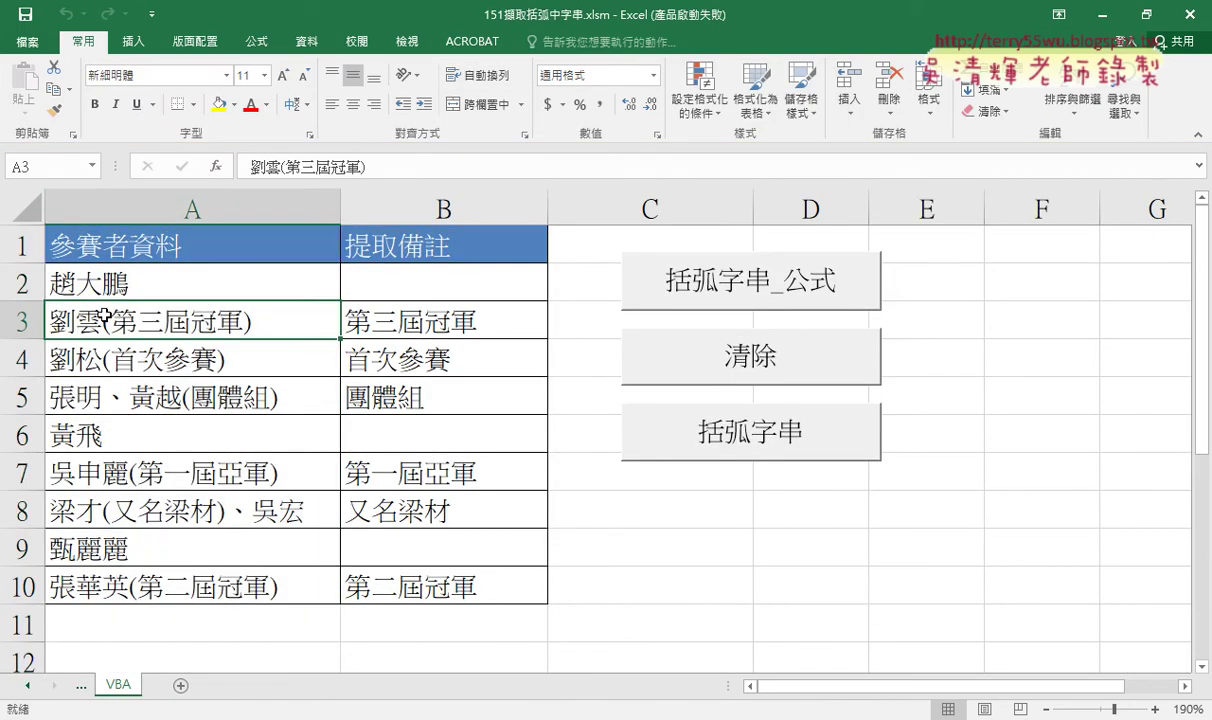
click(443, 312)
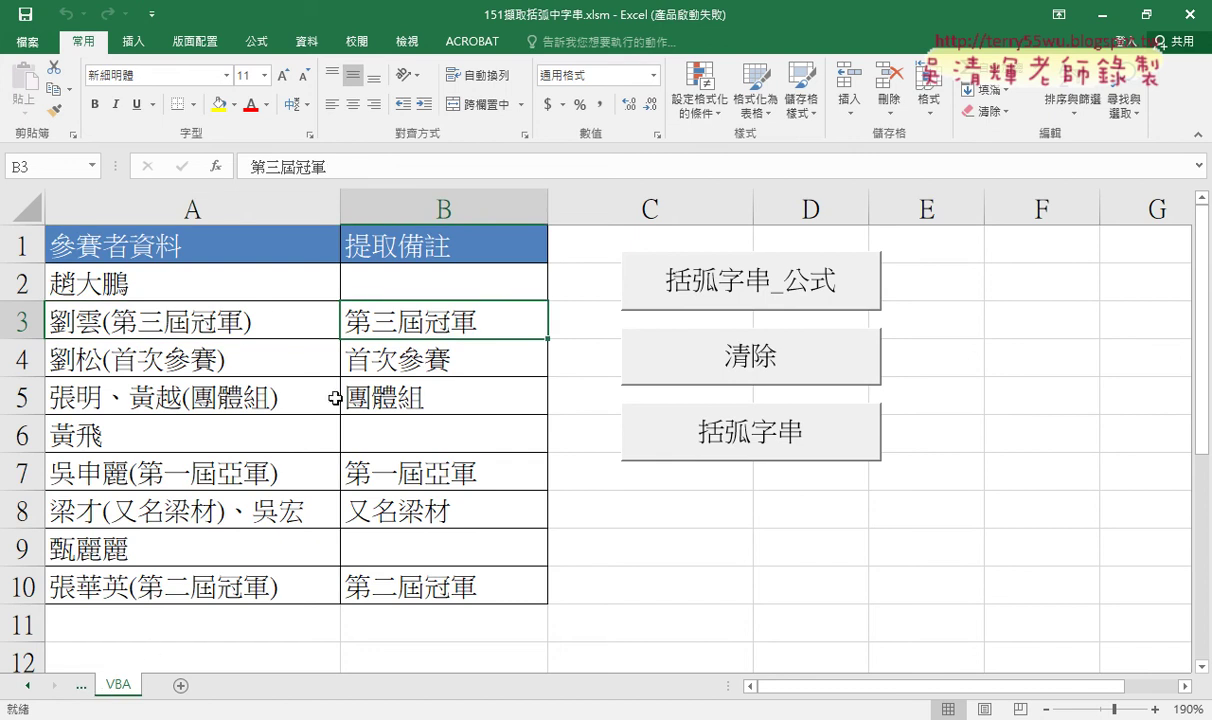
click(666, 280)
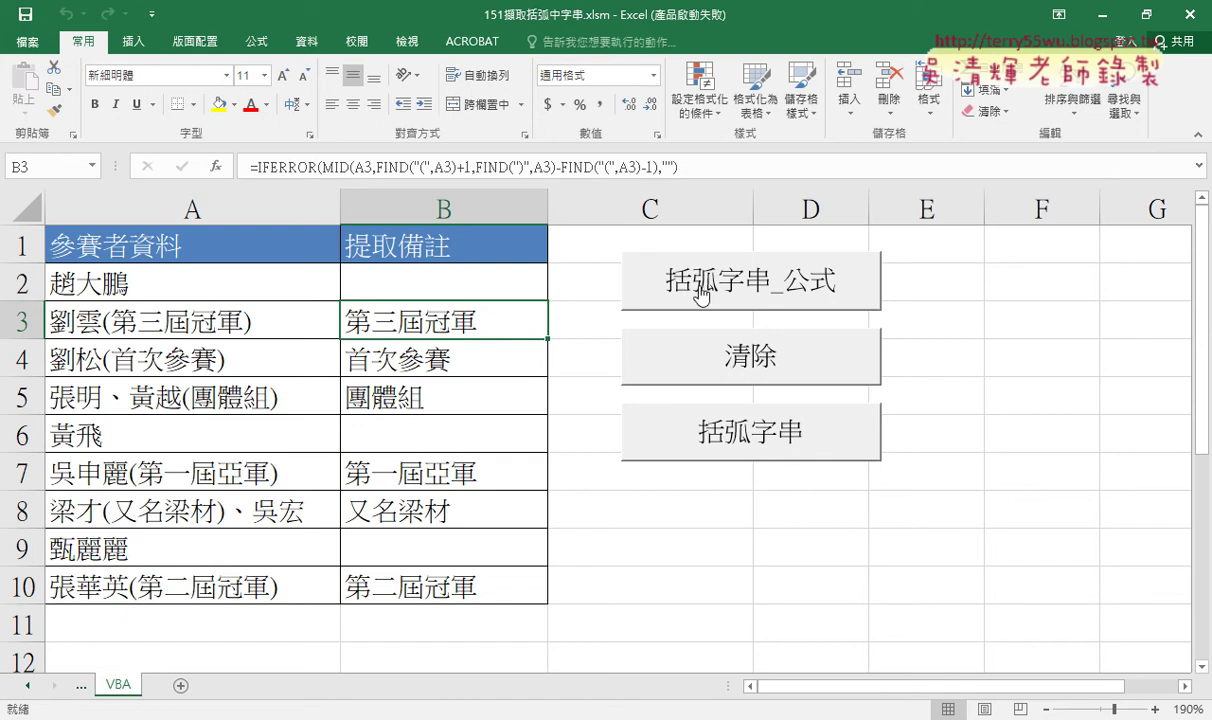
- Inspect B3's IFERROR/MID/FIND formula without changing it, then return to 範例_字串切割's A2
click(388, 167)
click(297, 168)
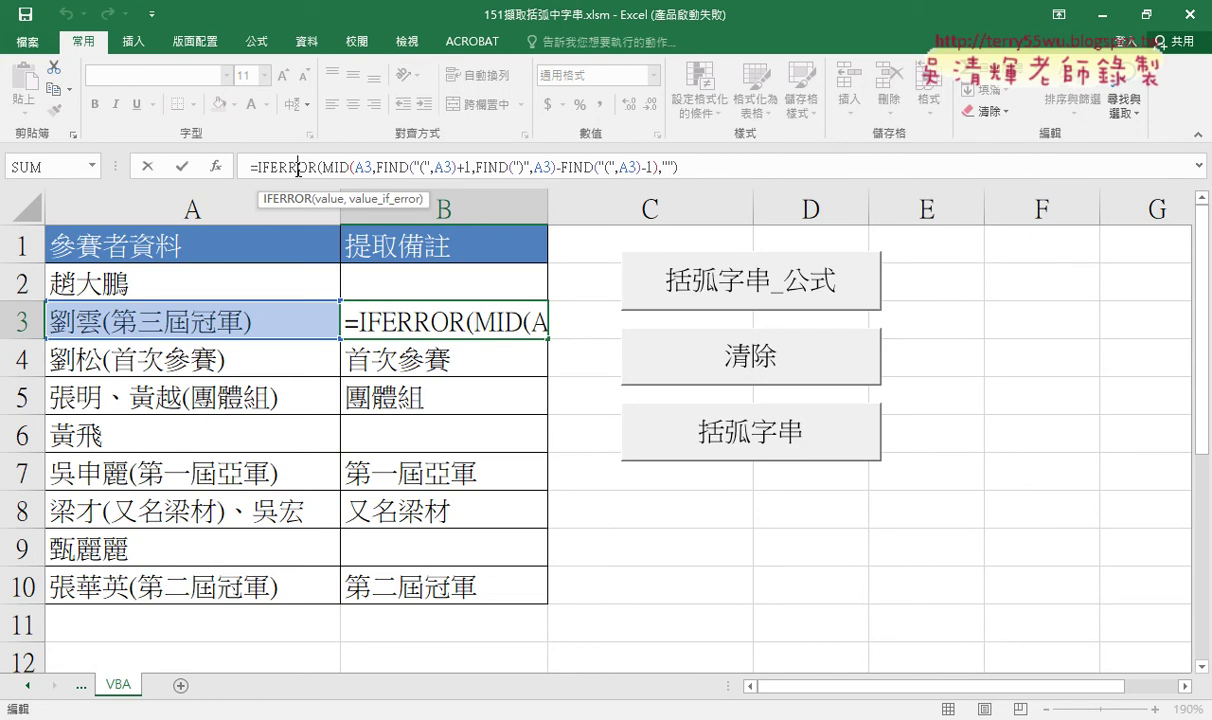
click(181, 167)
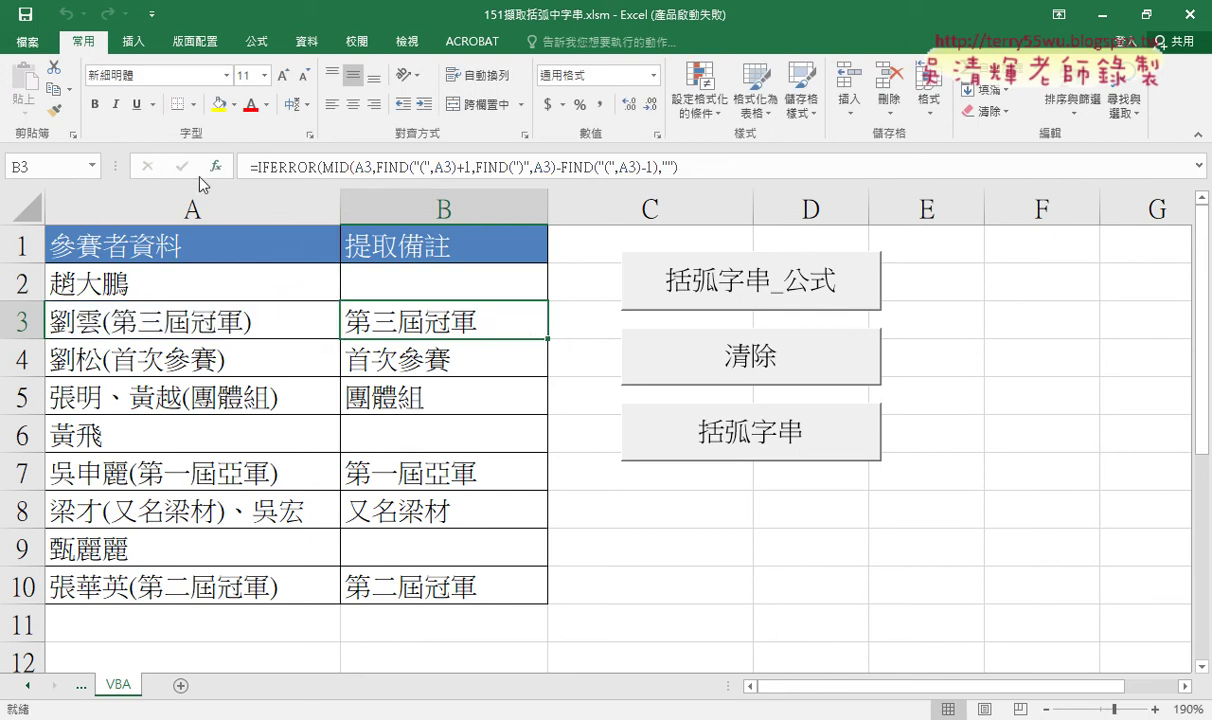
click(1108, 18)
click(311, 289)
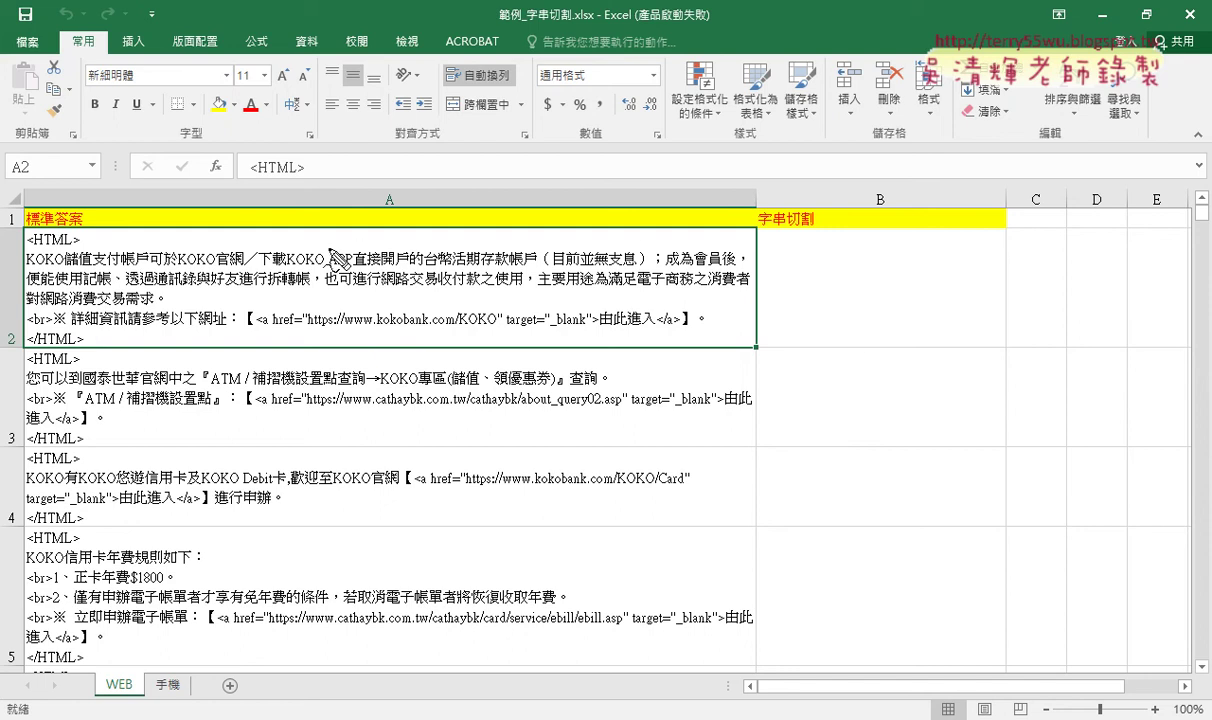
drag(247, 303, 245, 306)
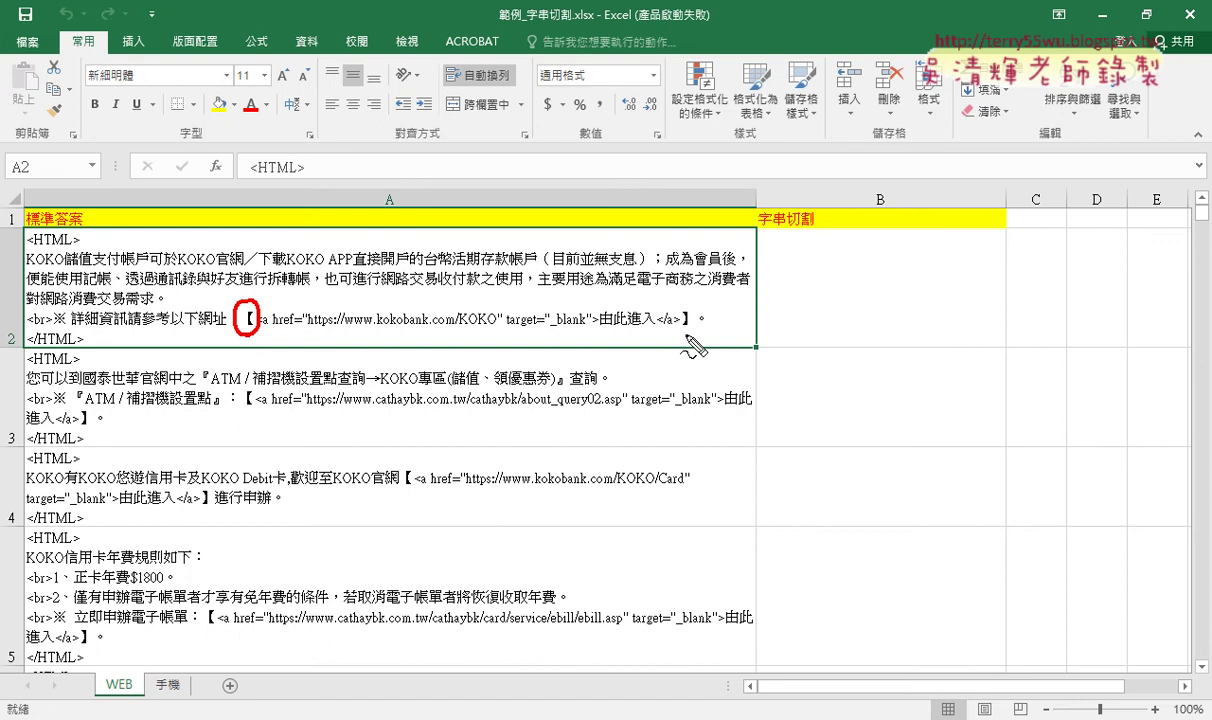
drag(692, 303, 690, 307)
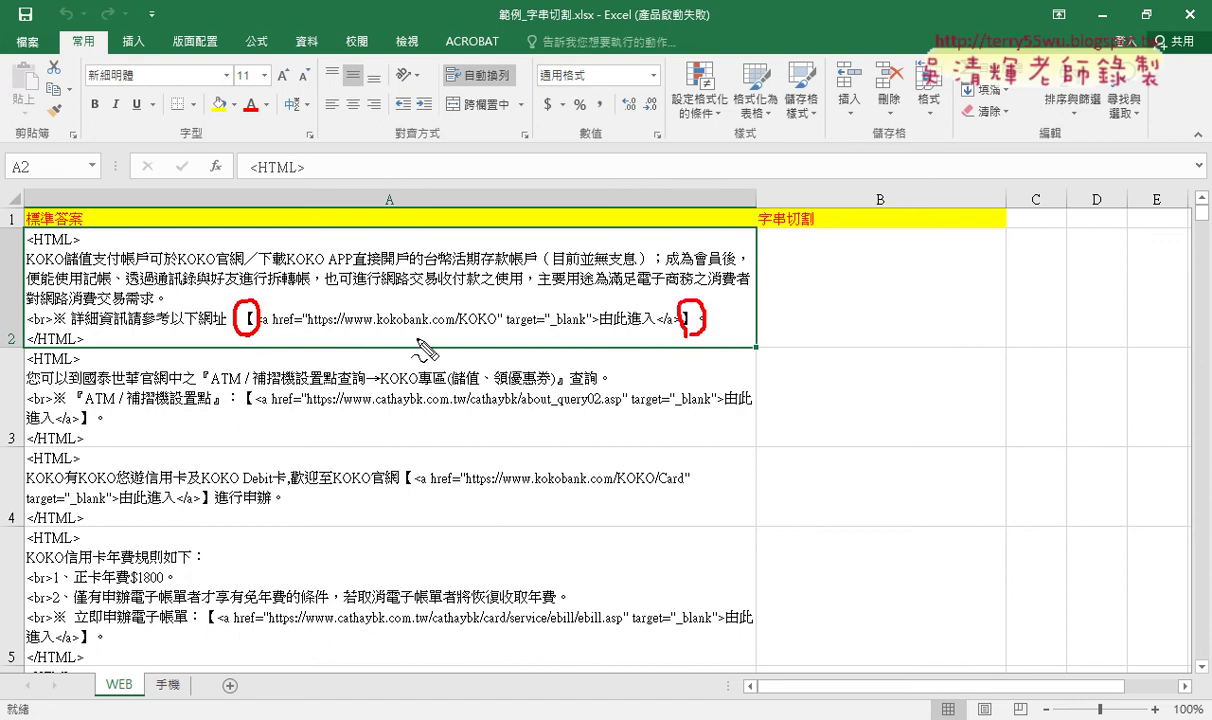
drag(258, 333, 674, 338)
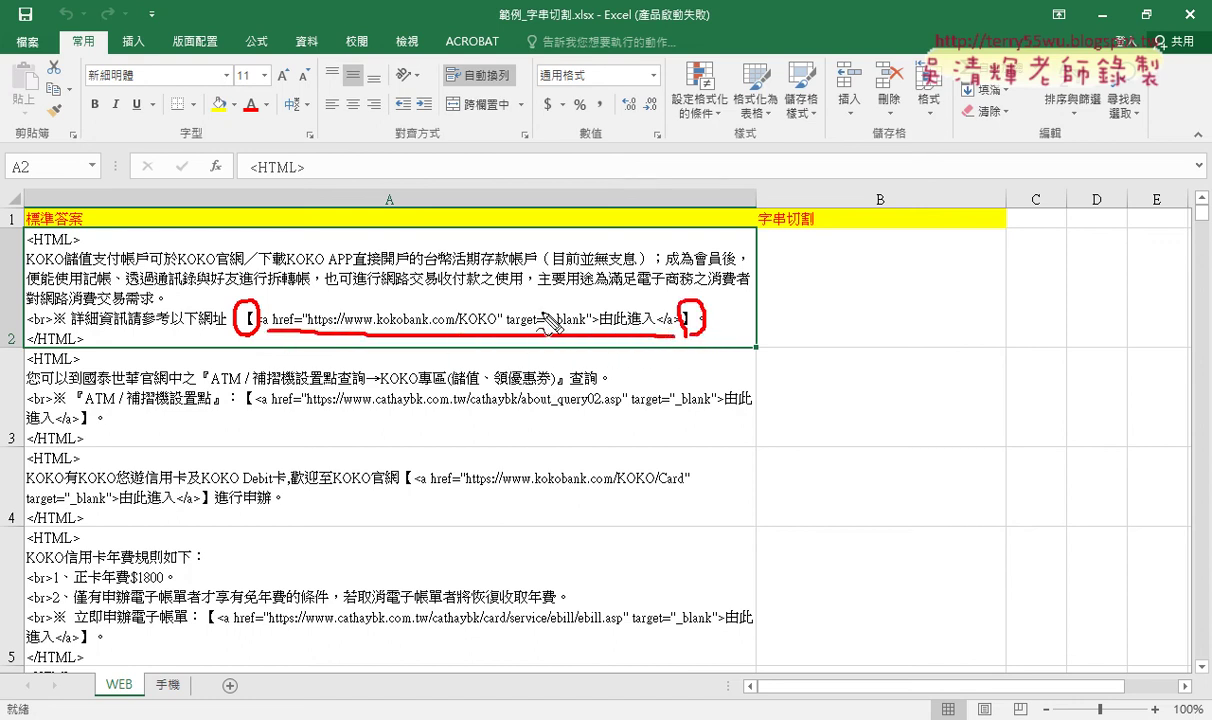
mouse_move(521, 308)
mouse_down()
mouse_move(770, 262)
mouse_move(796, 326)
mouse_up()
drag(757, 250, 805, 335)
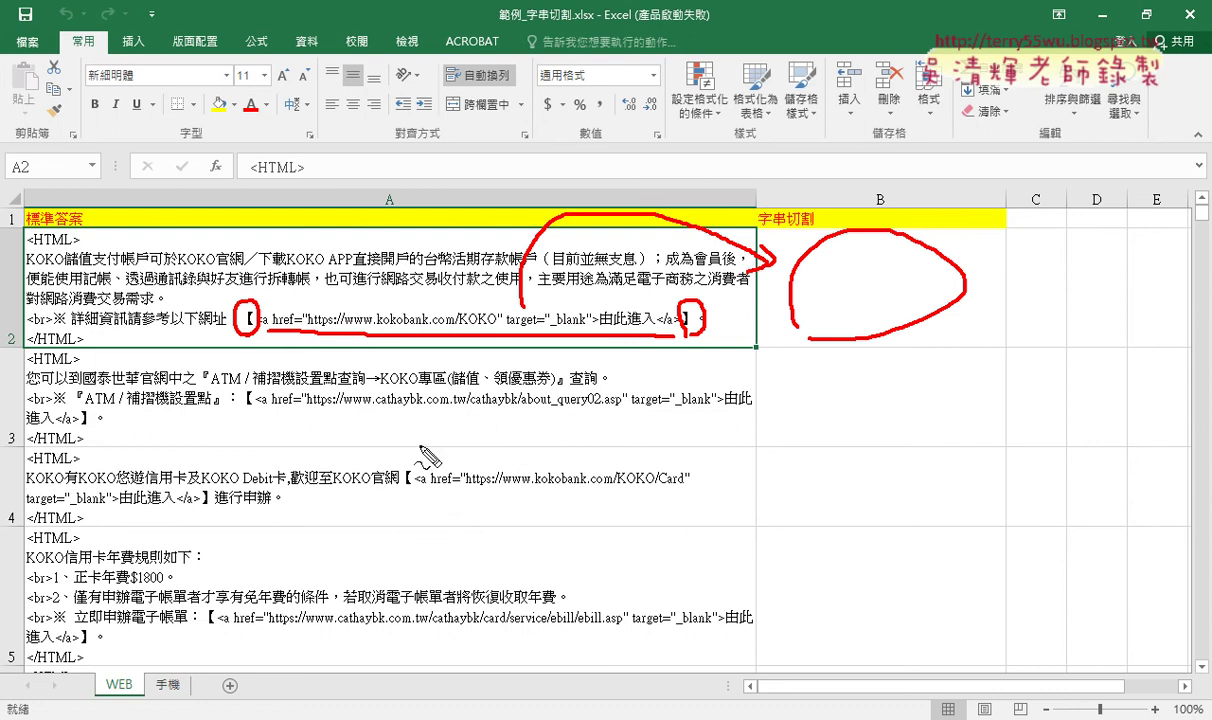
key(Escape)
click(519, 382)
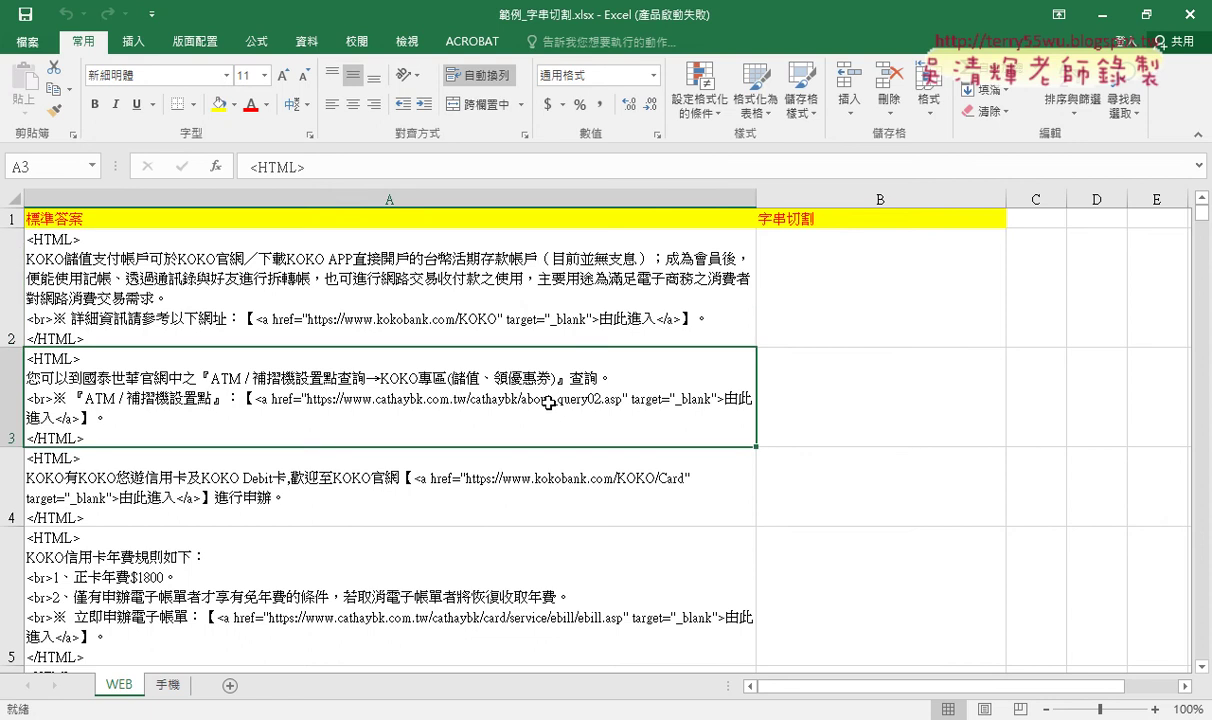
click(431, 320)
click(881, 309)
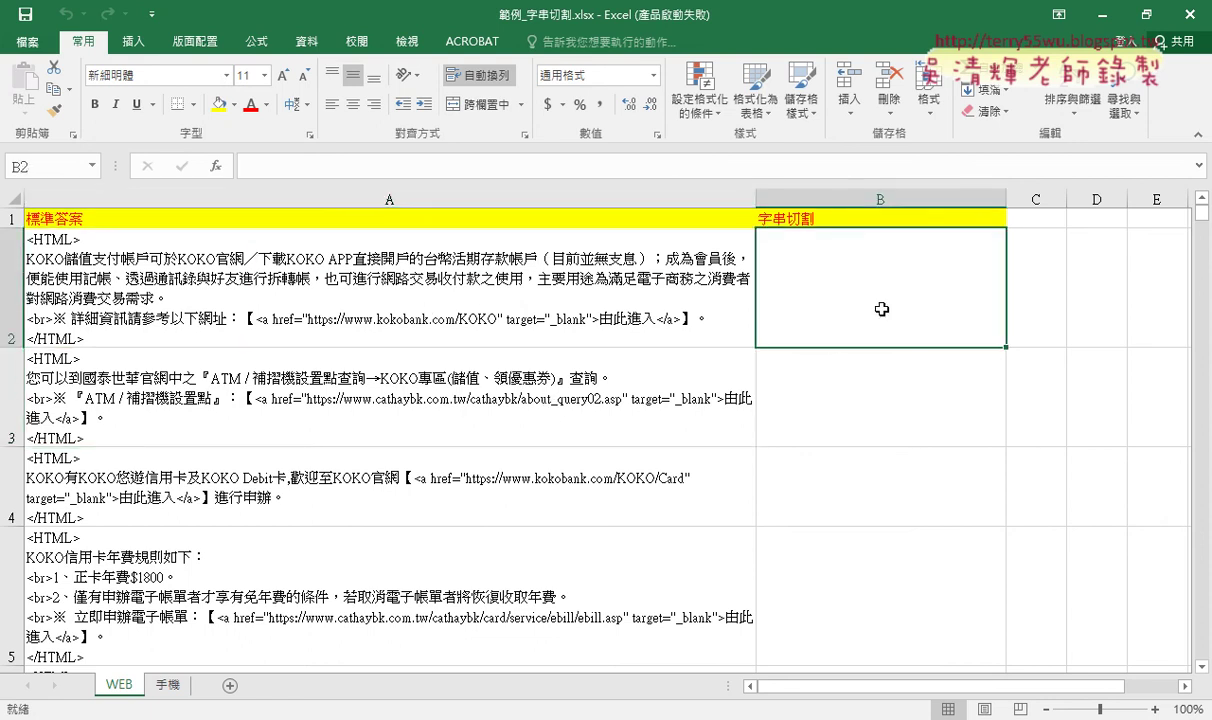
double_click(266, 296)
drag(258, 320, 246, 320)
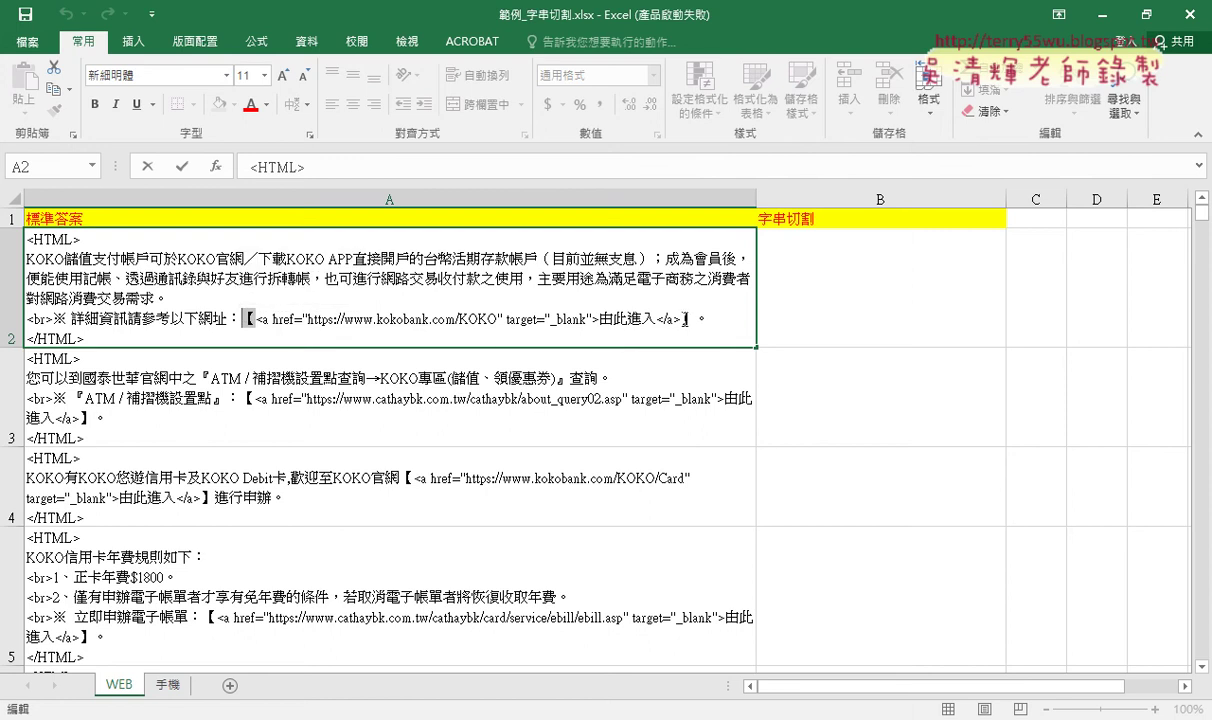
drag(683, 320, 696, 320)
drag(258, 320, 680, 321)
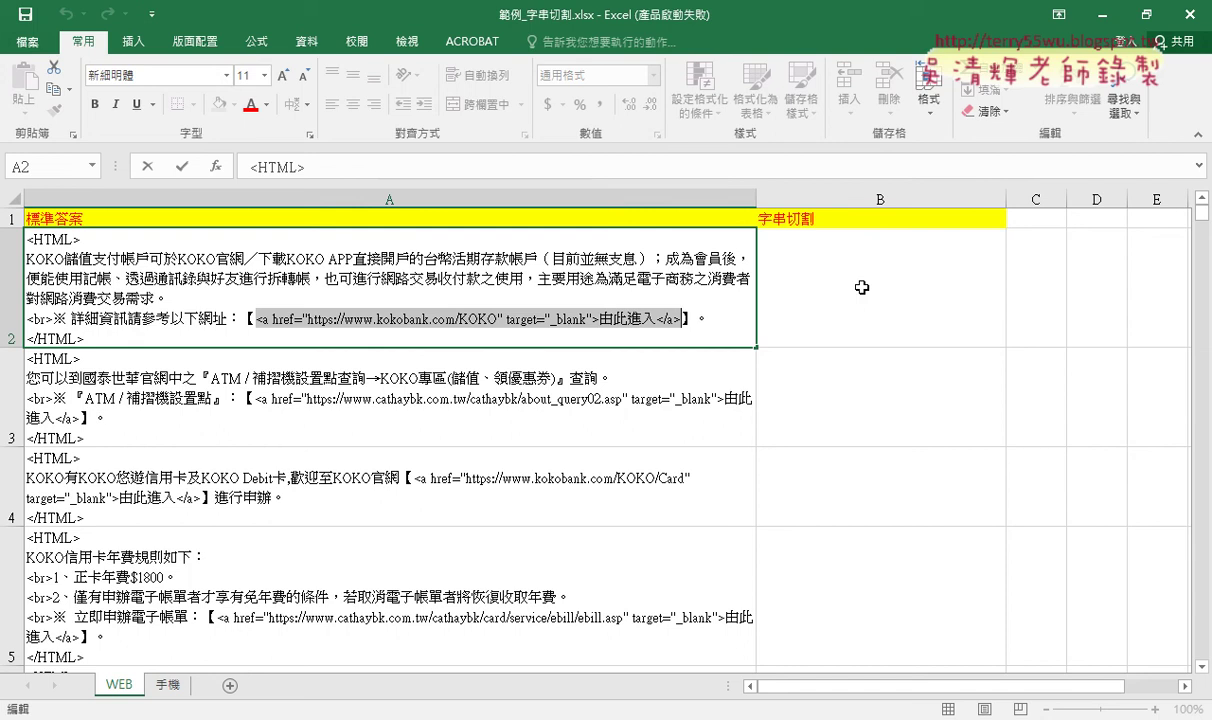
click(431, 414)
scroll(432, 425, down, 1)
scroll(432, 425, down, 1)
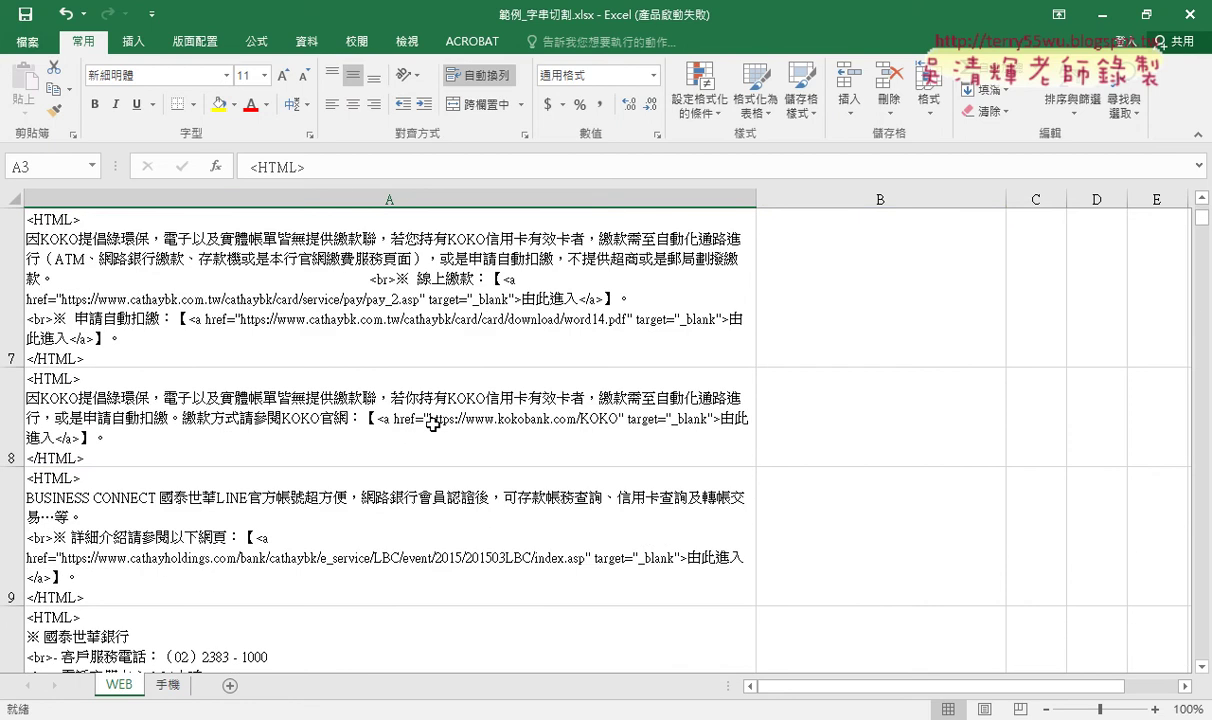
click(427, 338)
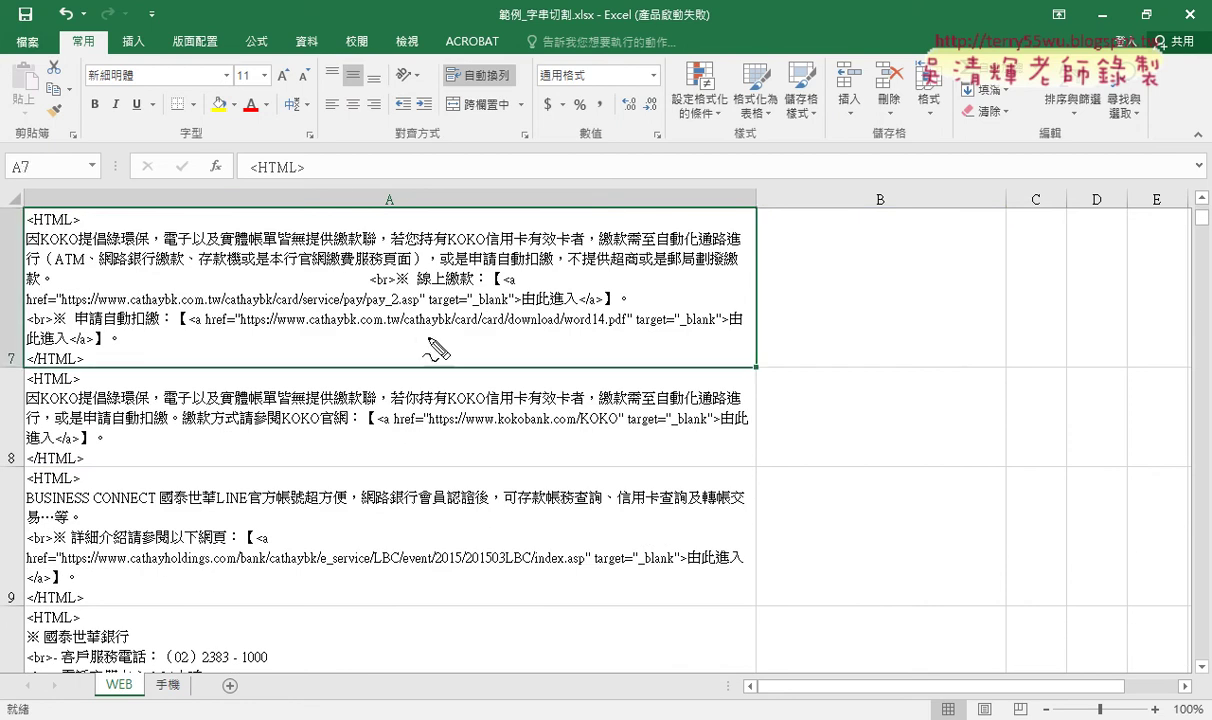
drag(490, 288, 517, 288)
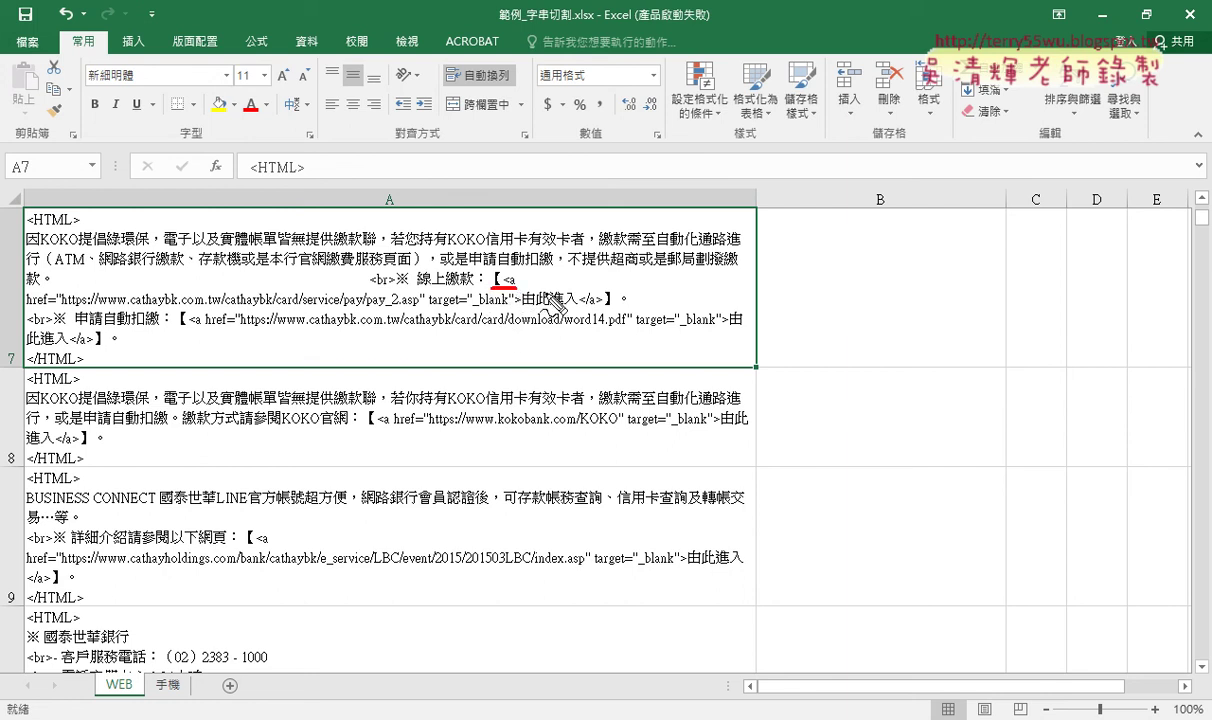
drag(598, 310, 615, 311)
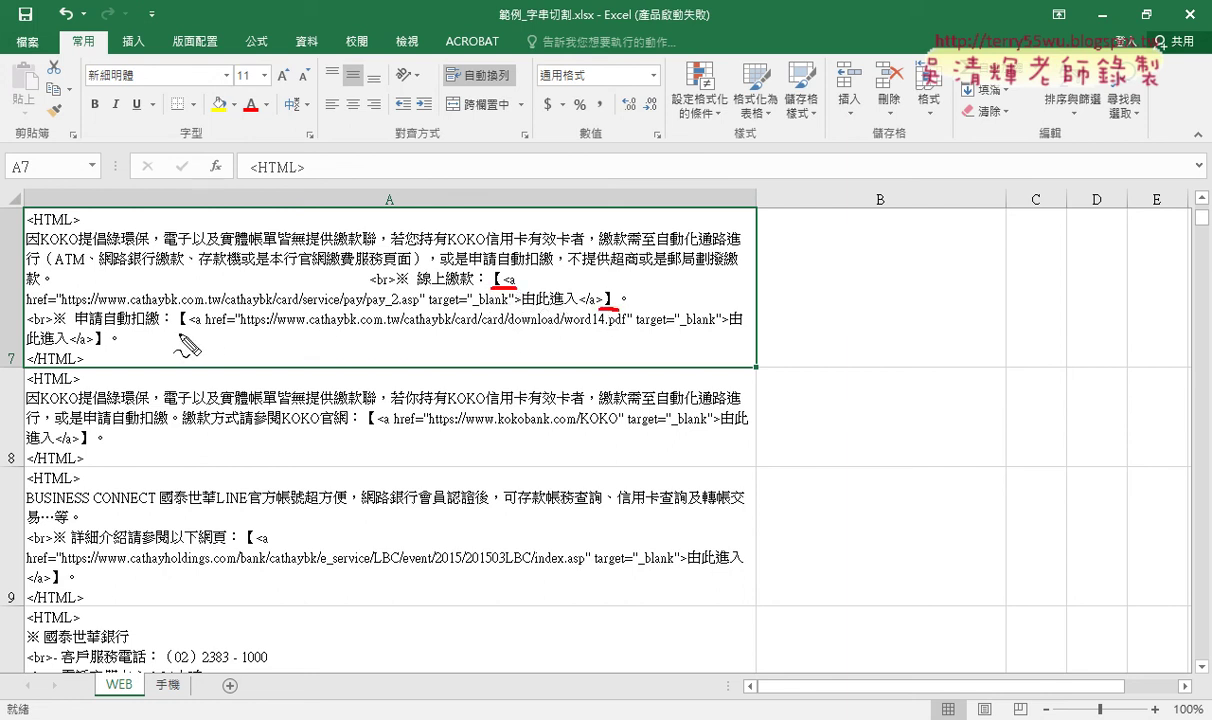
drag(178, 333, 195, 333)
drag(90, 352, 118, 351)
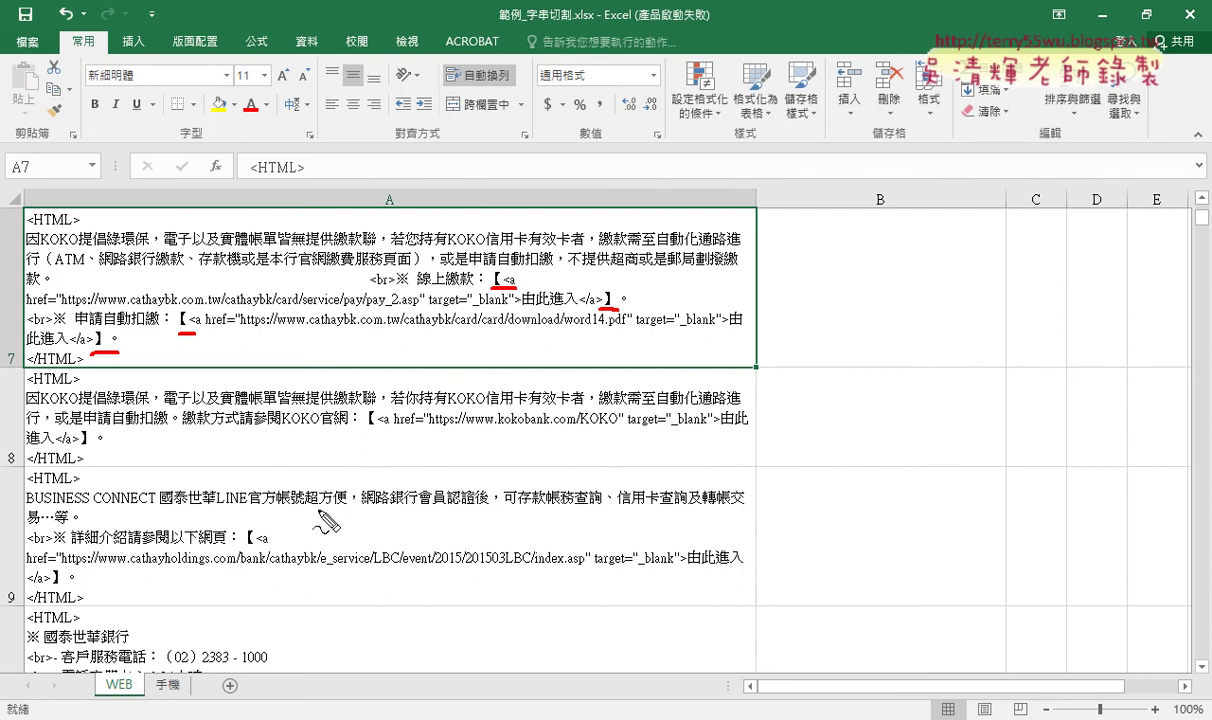
mouse_move(300, 306)
mouse_down()
mouse_move(385, 306)
mouse_move(487, 214)
mouse_move(690, 210)
mouse_move(920, 230)
mouse_move(820, 263)
mouse_up()
mouse_move(560, 325)
mouse_down()
mouse_move(830, 325)
mouse_move(870, 350)
mouse_up()
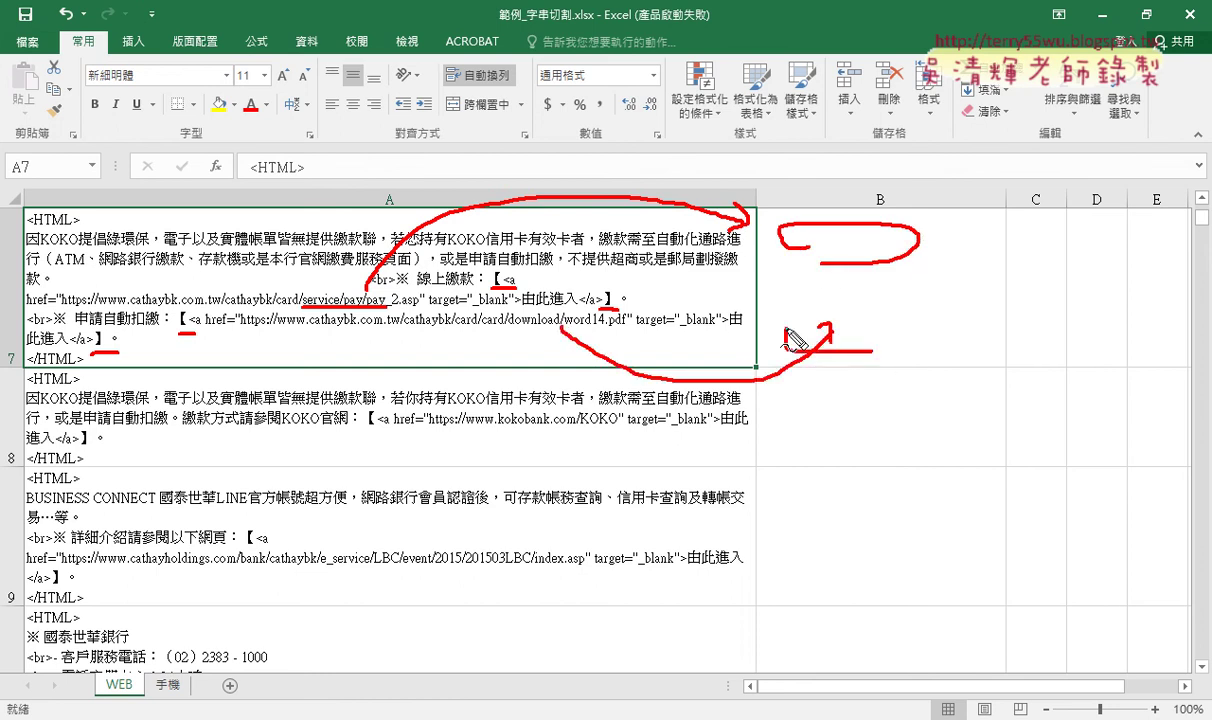
drag(788, 340, 920, 355)
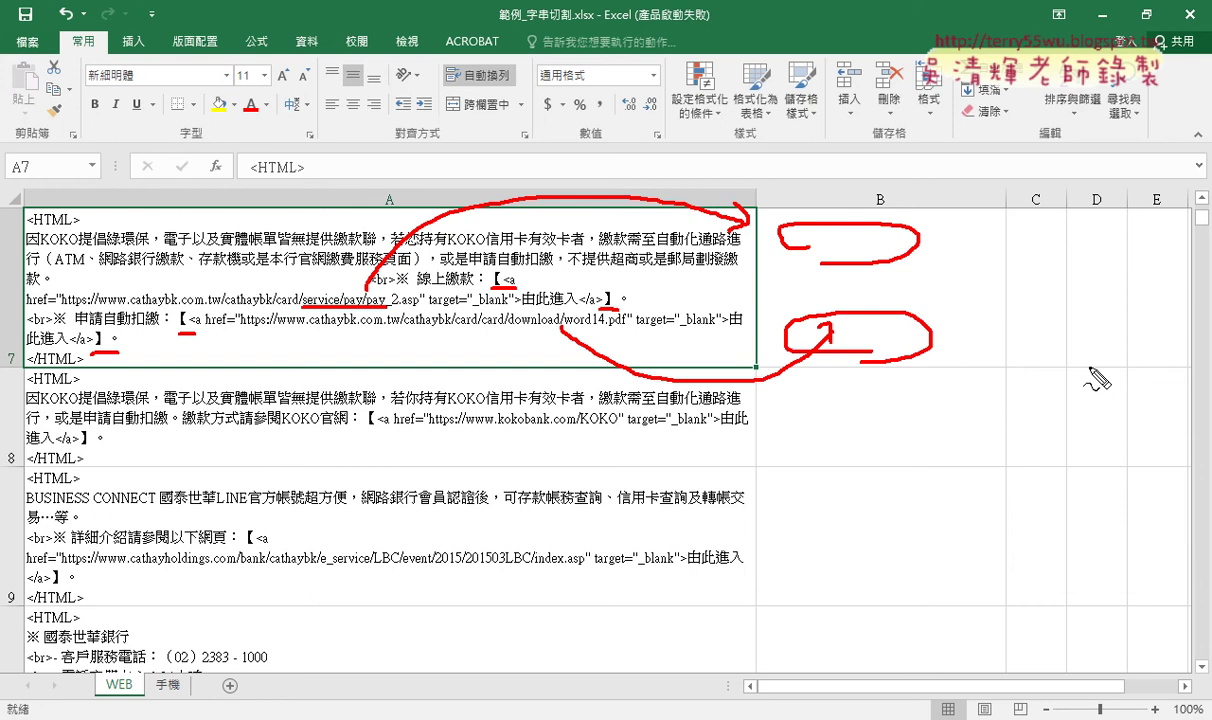
key(Escape)
scroll(659, 351, up, 2)
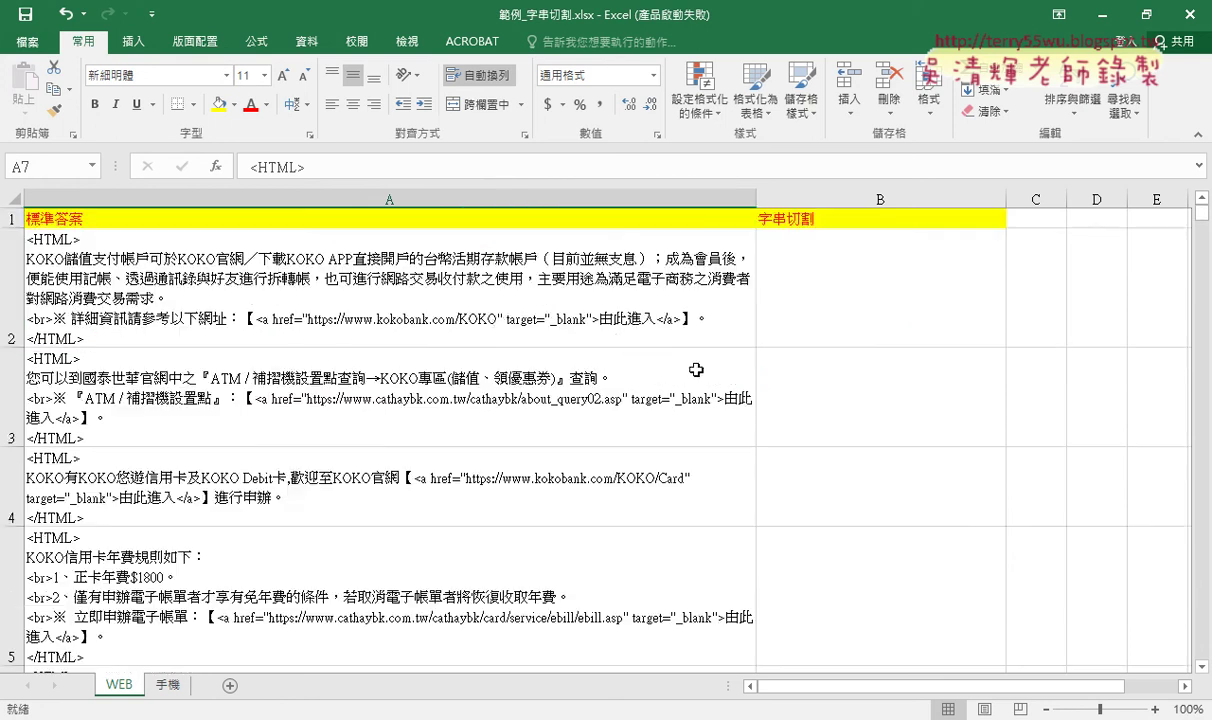
- Look at A2's HTML text, then select B2 under 字串切割 for the formula
click(498, 321)
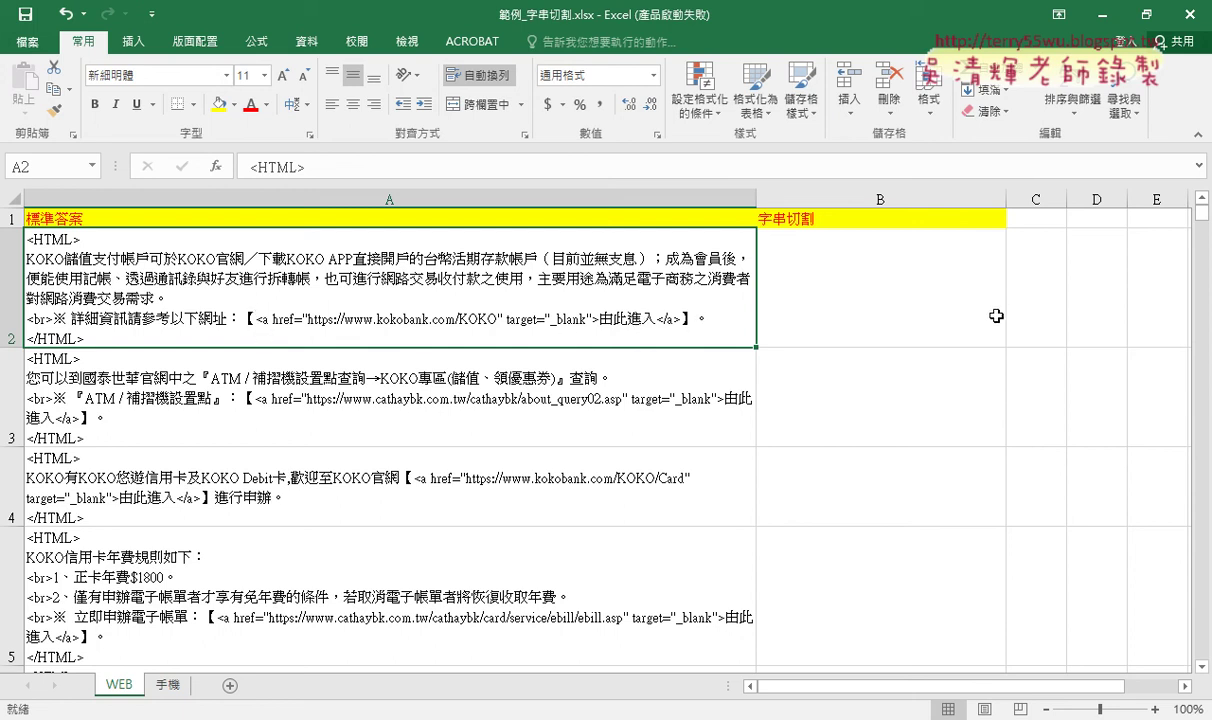
click(933, 318)
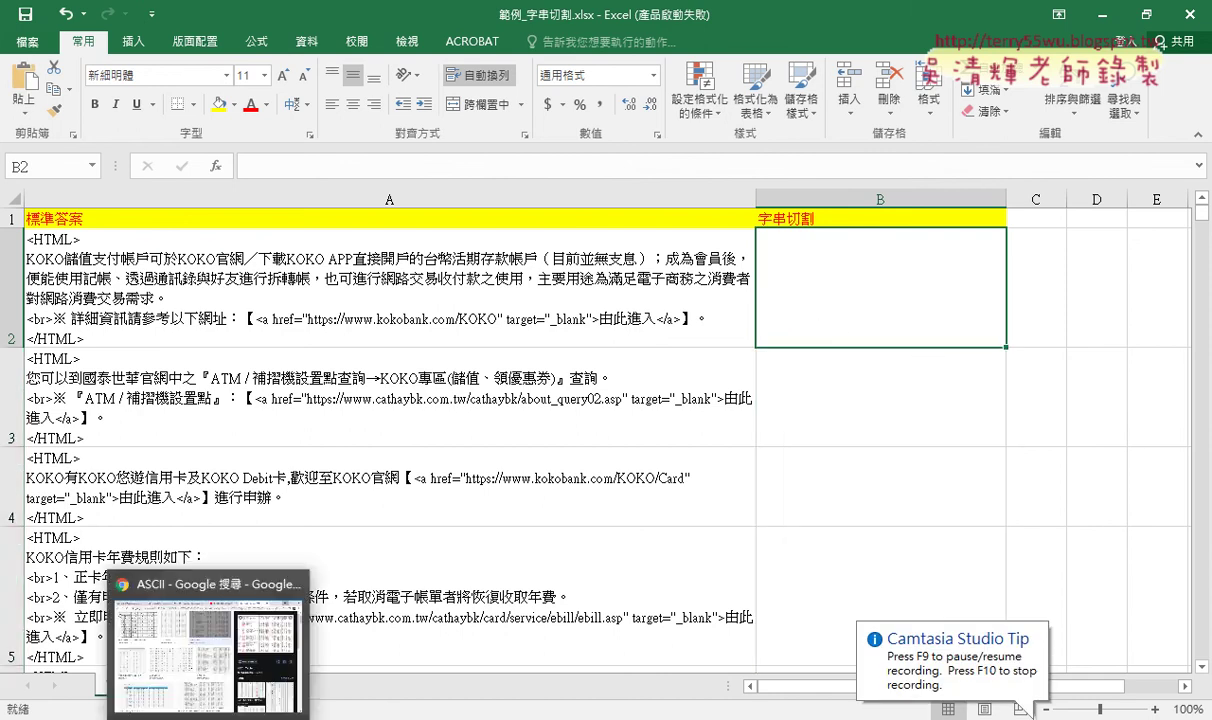
- In Chrome's Drive tab, open 151擷取括弧內字串.docx via _雲端白板畫面(NEW) > 01_文字與資料函數
click(196, 642)
click(124, 14)
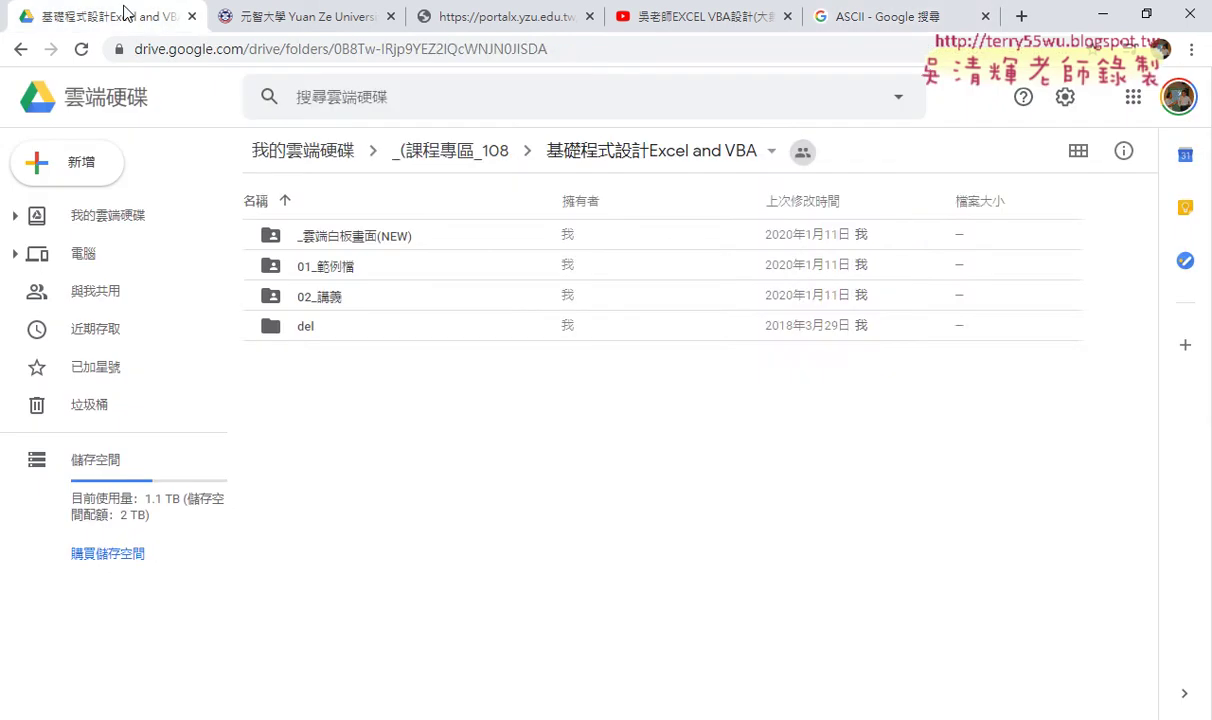
double_click(367, 241)
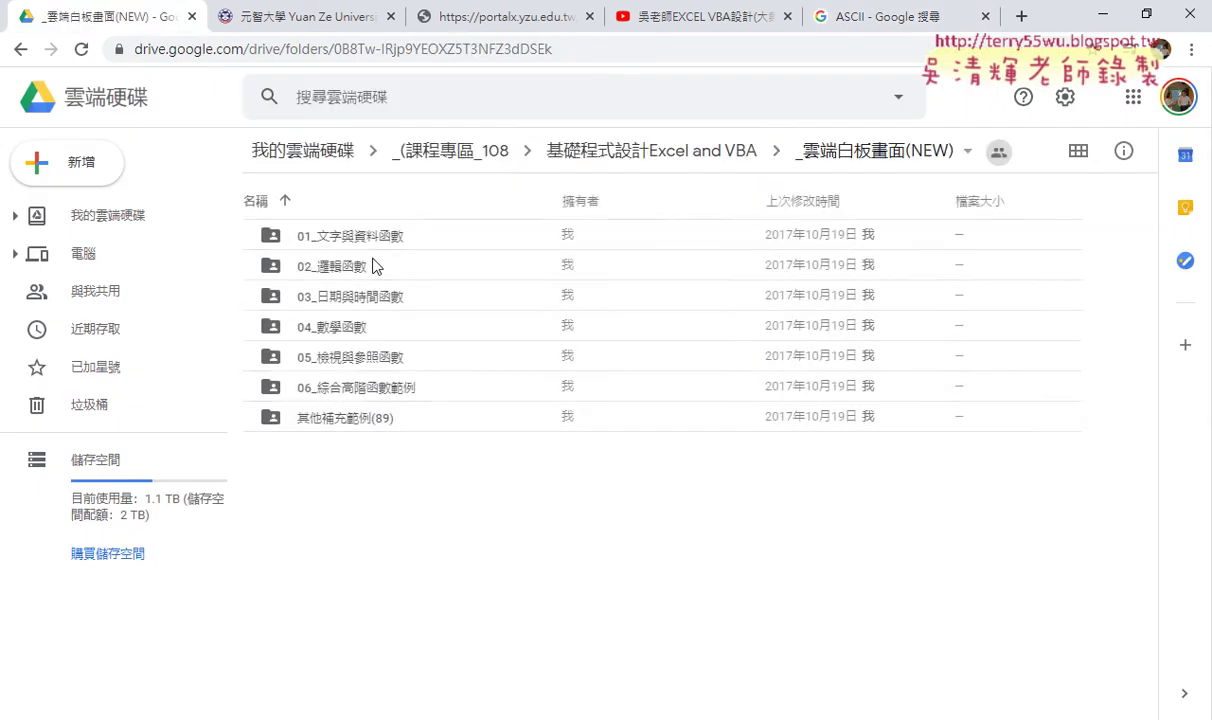
double_click(370, 237)
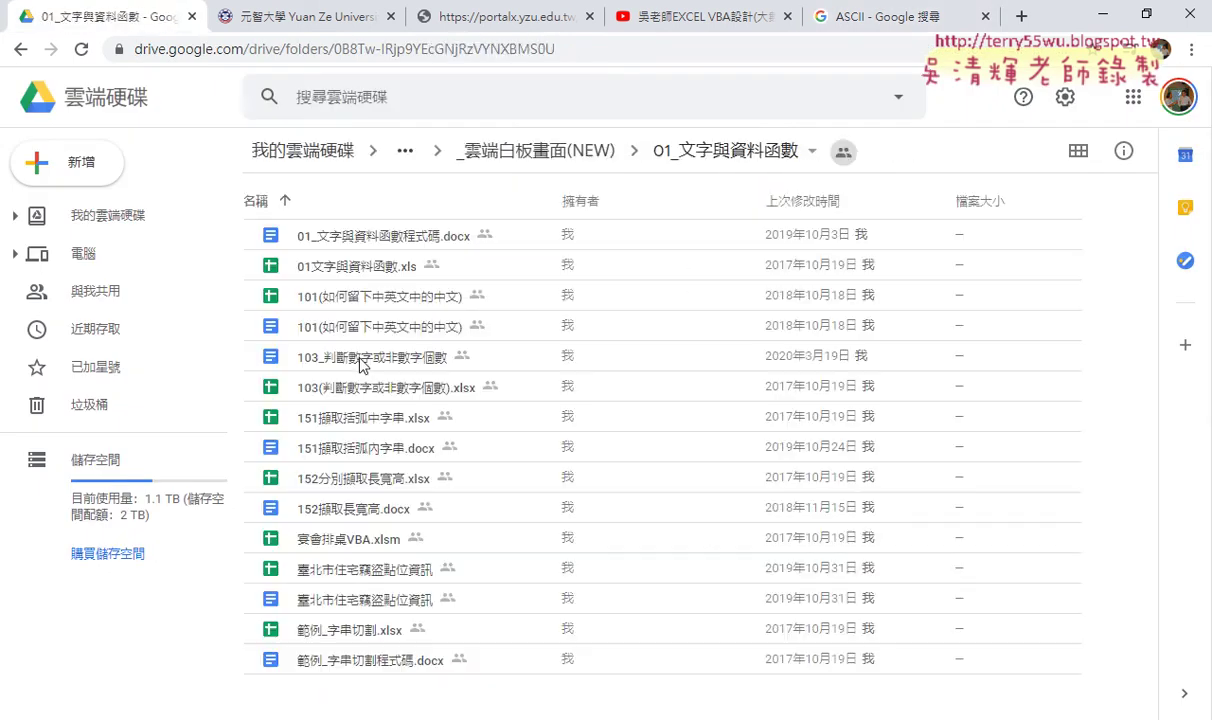
double_click(346, 448)
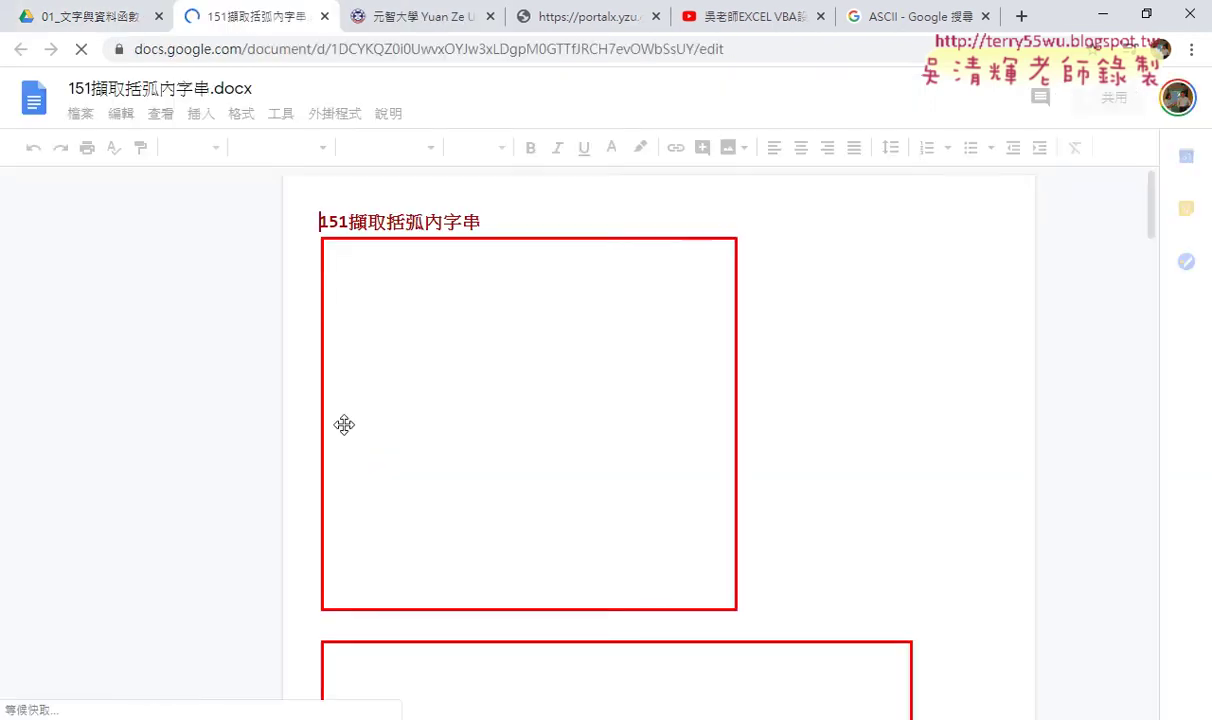
- Scroll the notes through the FIND/MID/IFERROR formula block and macro section, then minimize Chrome
scroll(343, 424, down, 1)
scroll(343, 424, down, 2)
scroll(343, 420, down, 1)
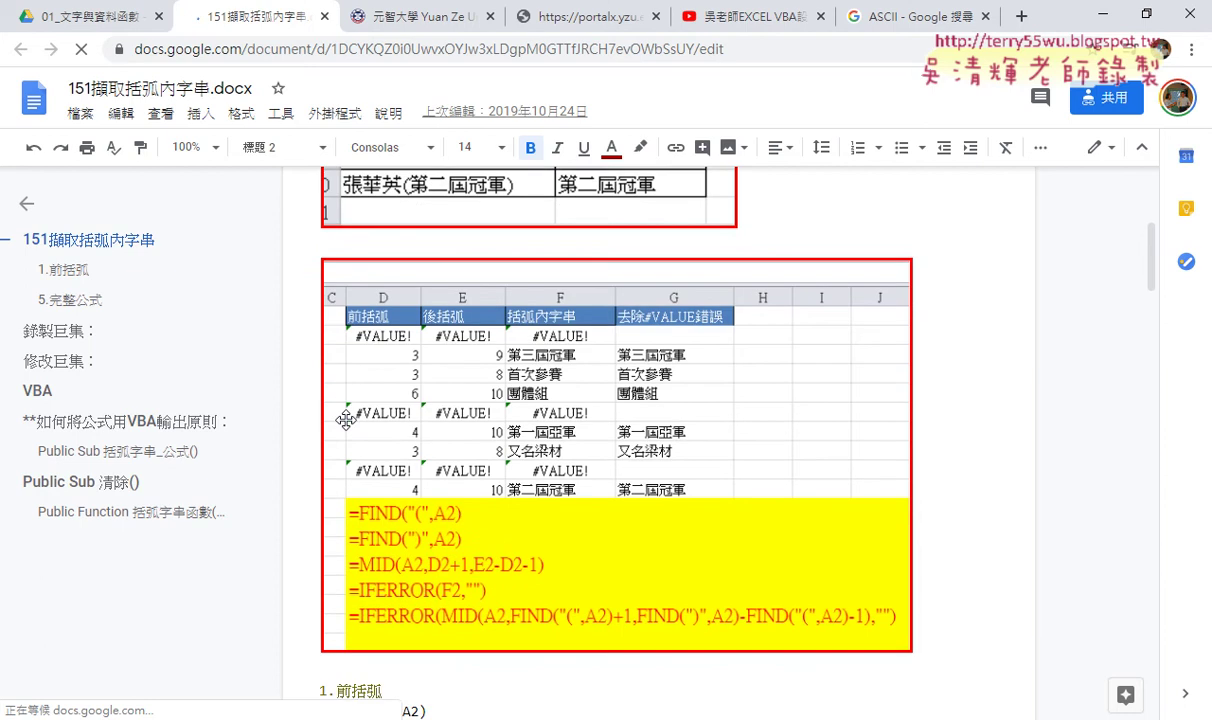
scroll(400, 370, down, 1)
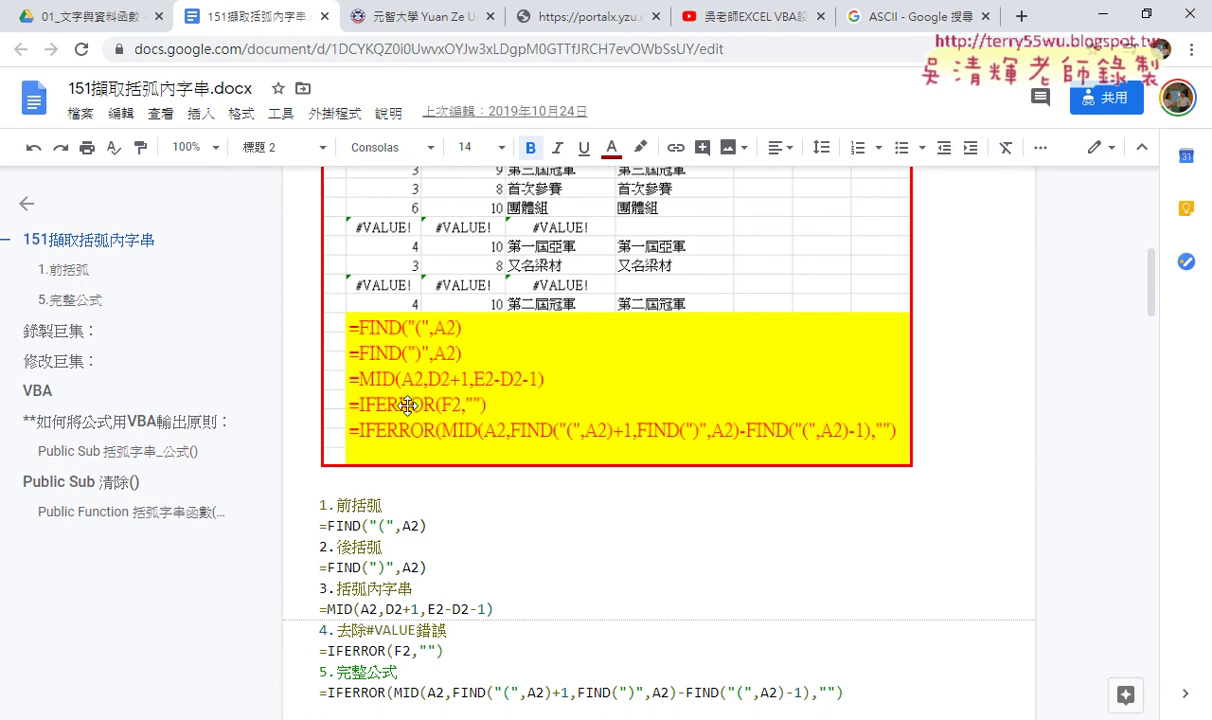
scroll(407, 405, down, 5)
scroll(407, 400, down, 4)
scroll(410, 385, down, 2)
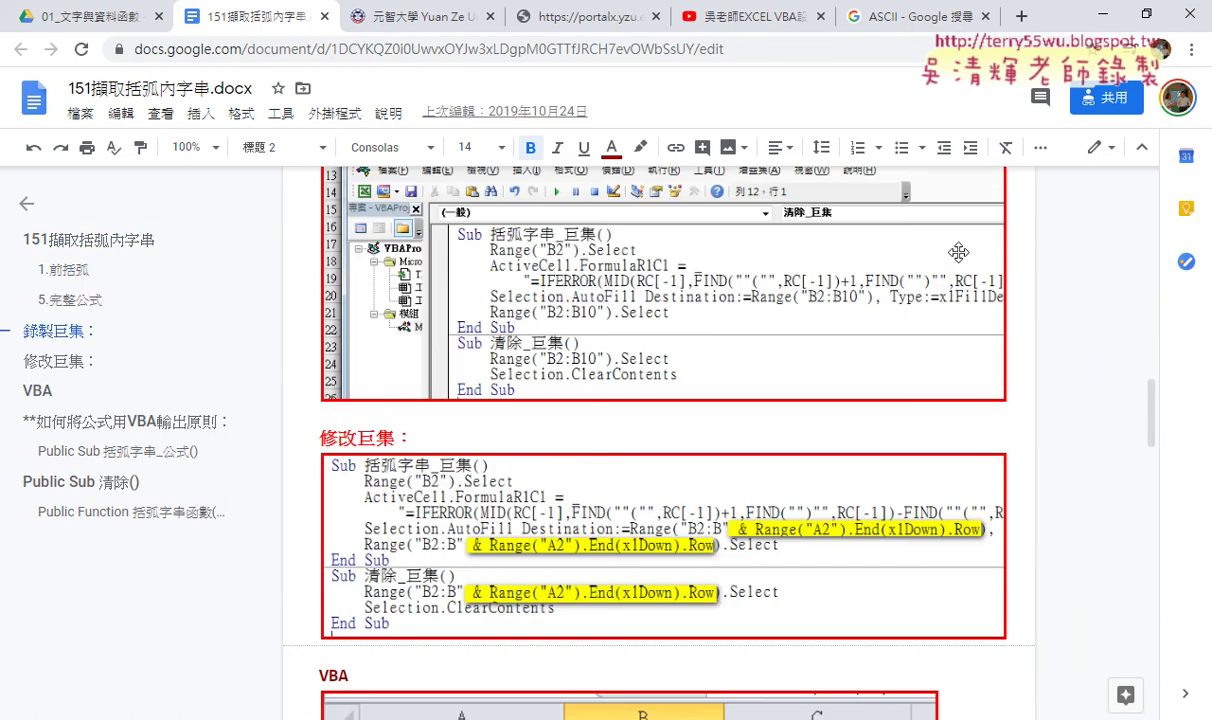
click(1103, 14)
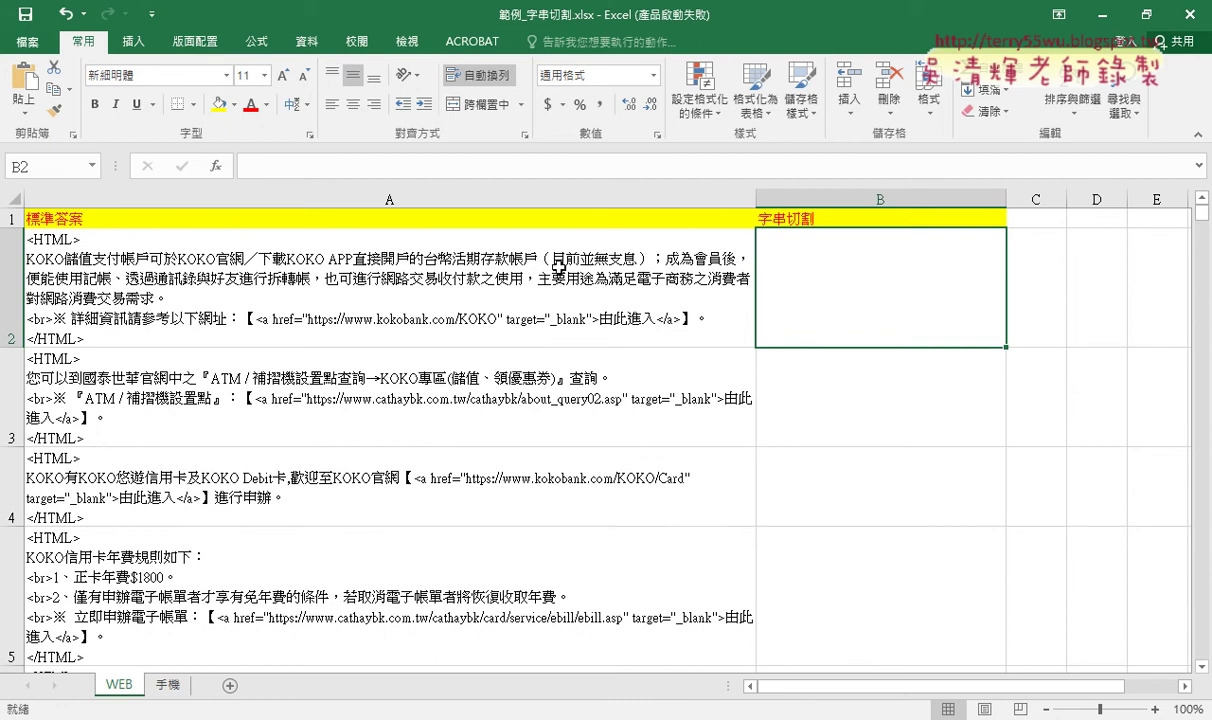
- Insert FIND into B2 from the 文字 category and clear its Find_text argument
click(215, 166)
click(710, 254)
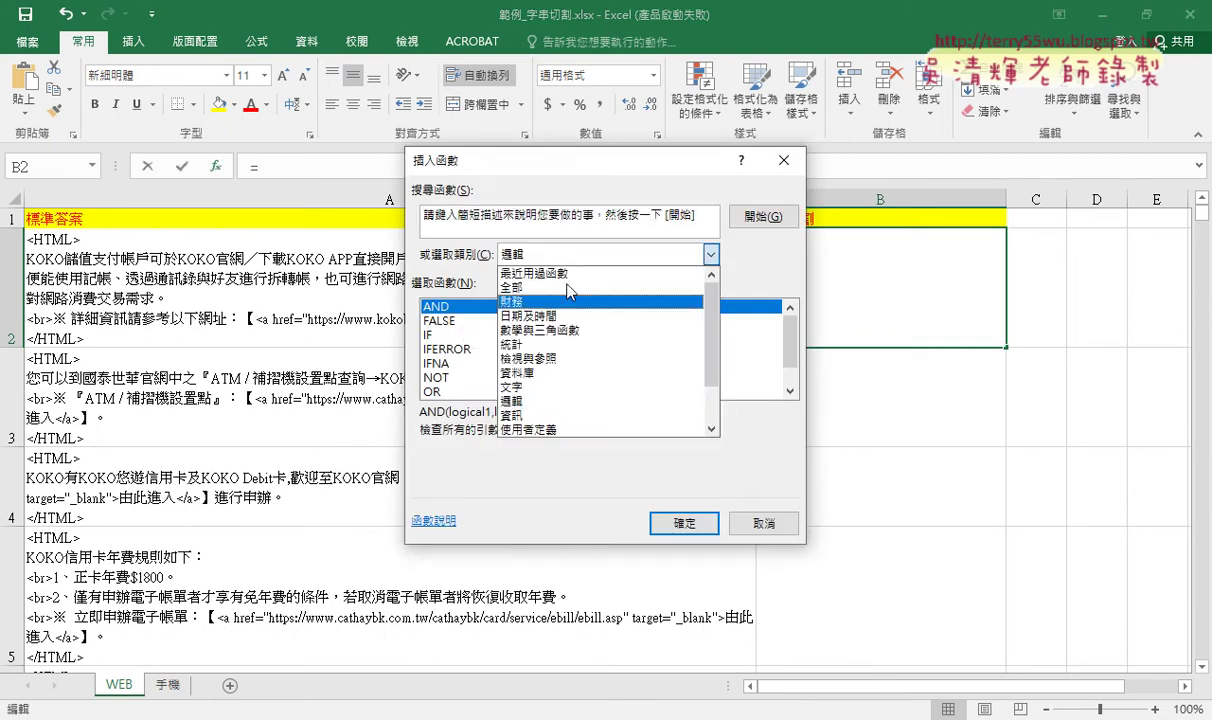
click(636, 368)
scroll(745, 372, down, 1)
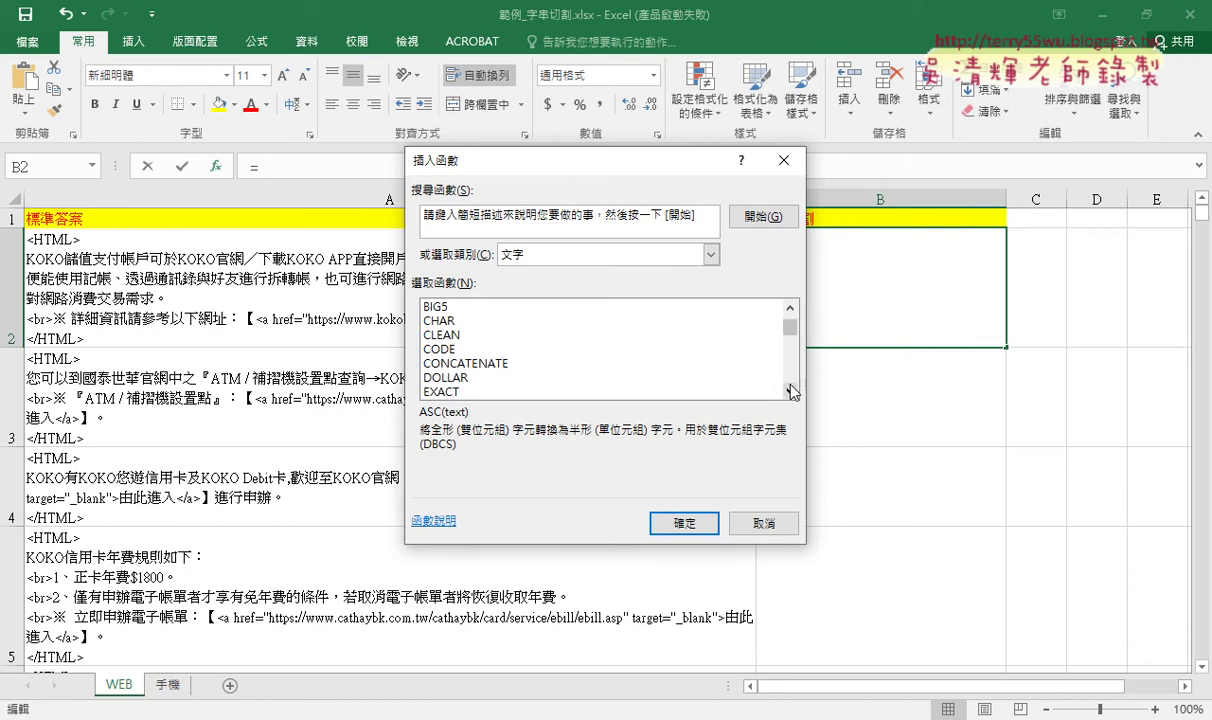
scroll(745, 372, down, 1)
double_click(430, 363)
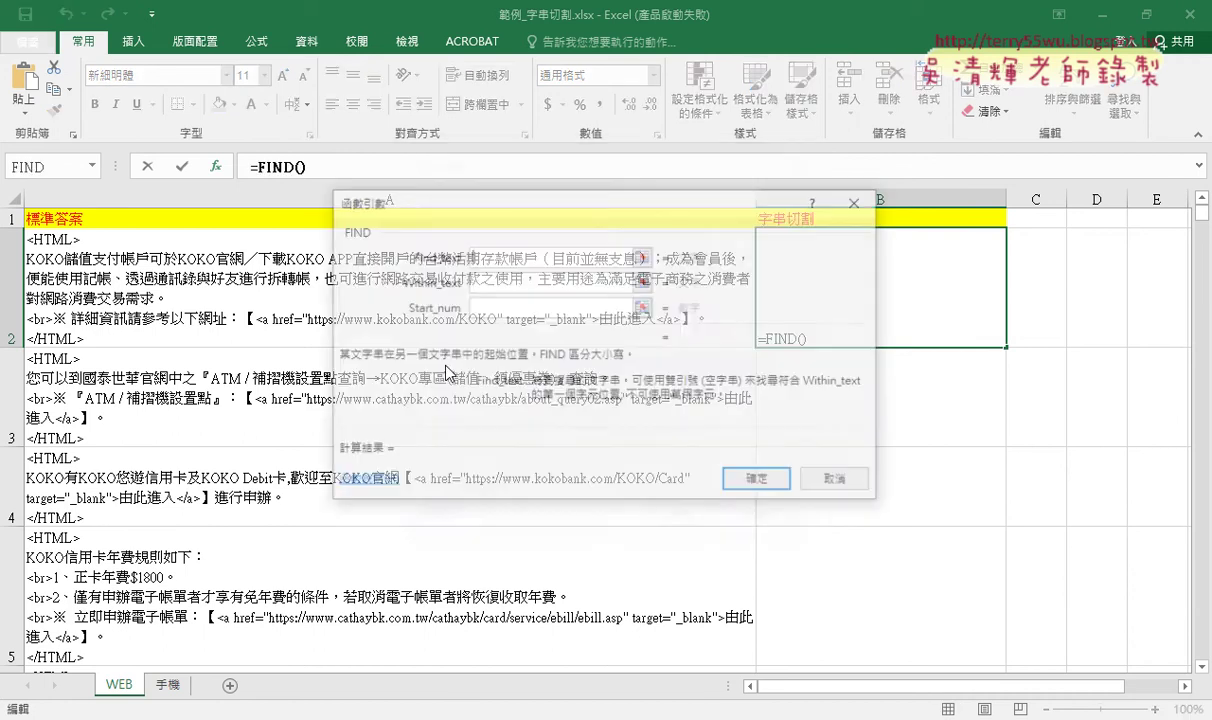
mouse_move(523, 201)
mouse_down()
mouse_move(566, 248)
mouse_move(430, 379)
mouse_up()
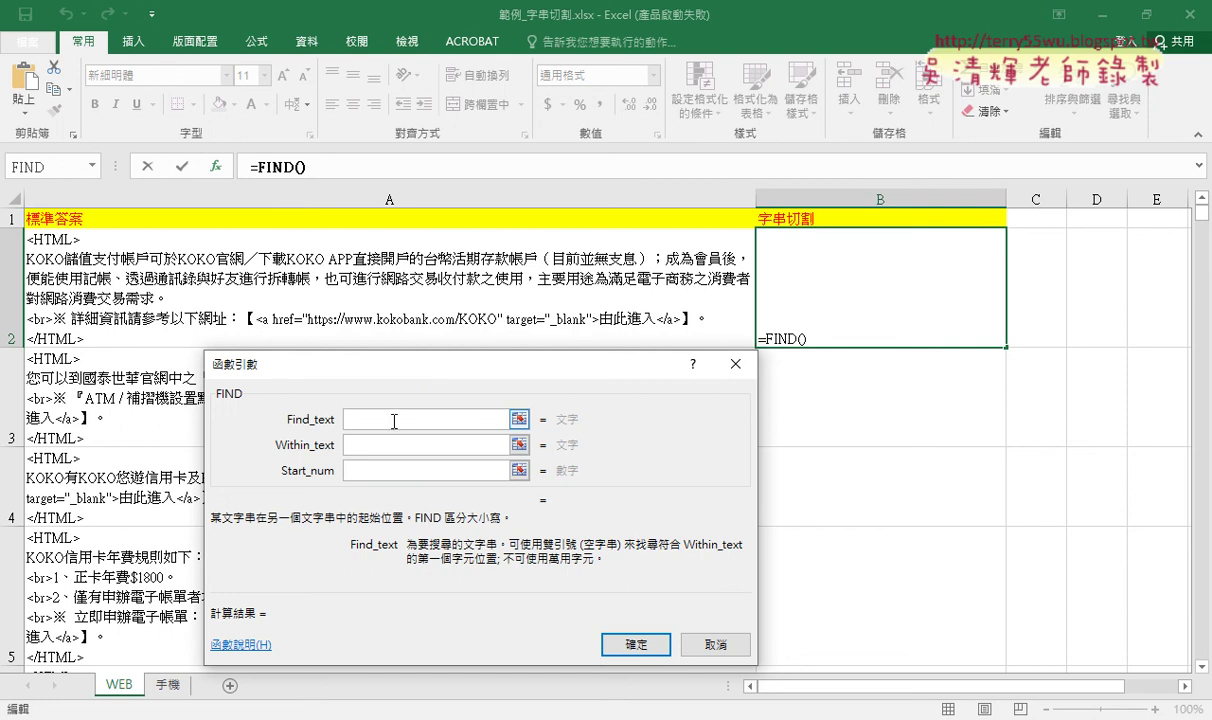
click(394, 421)
text([)
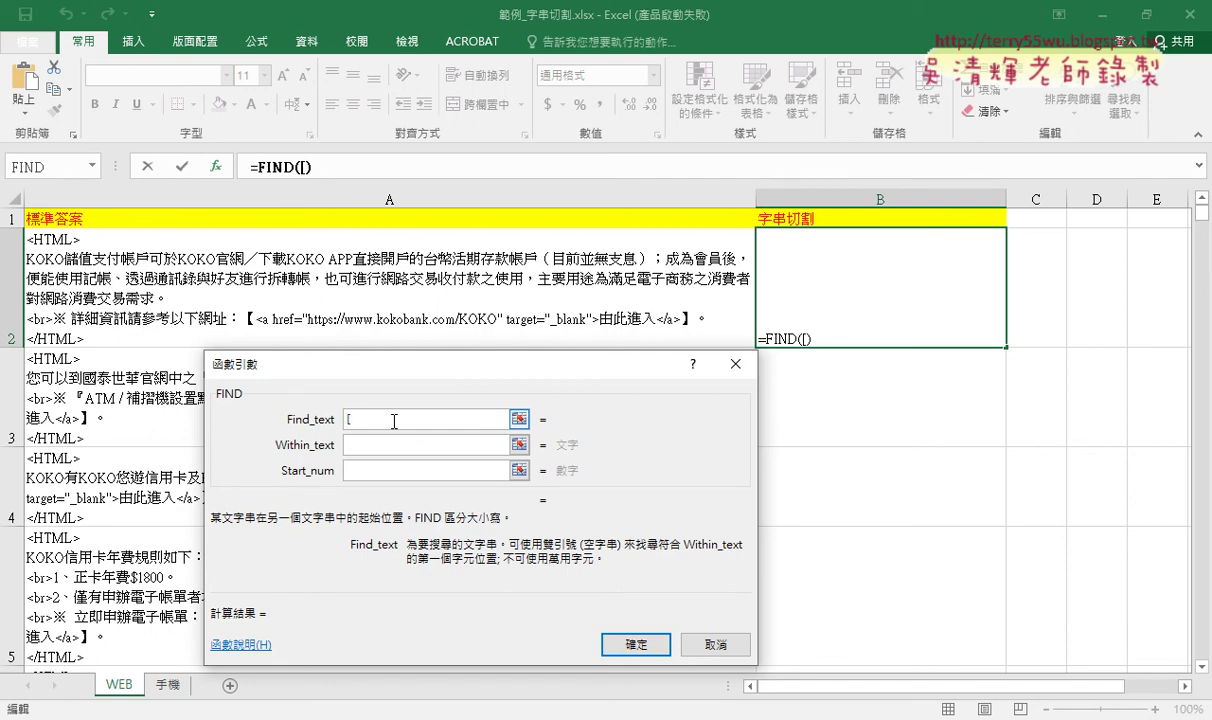
key(BackSpace)
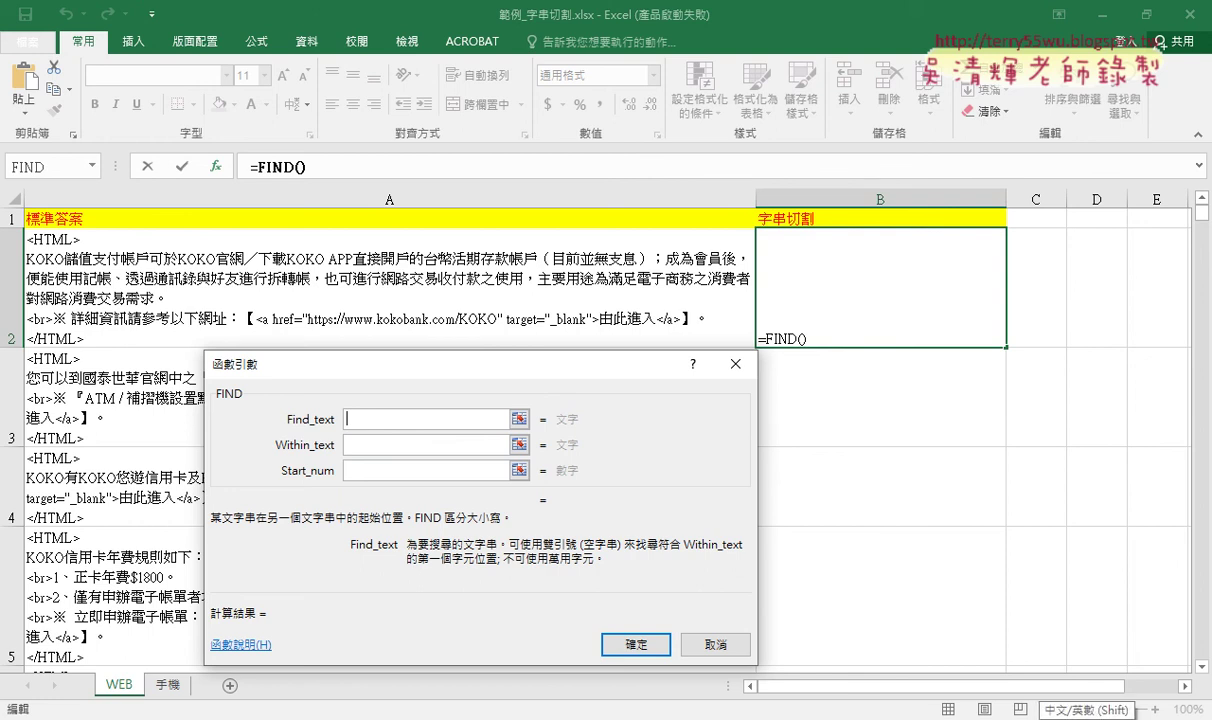
- Enter the full-width 【 as FIND's Find_text using the IME's 符 symbol table
right_click(1100, 712)
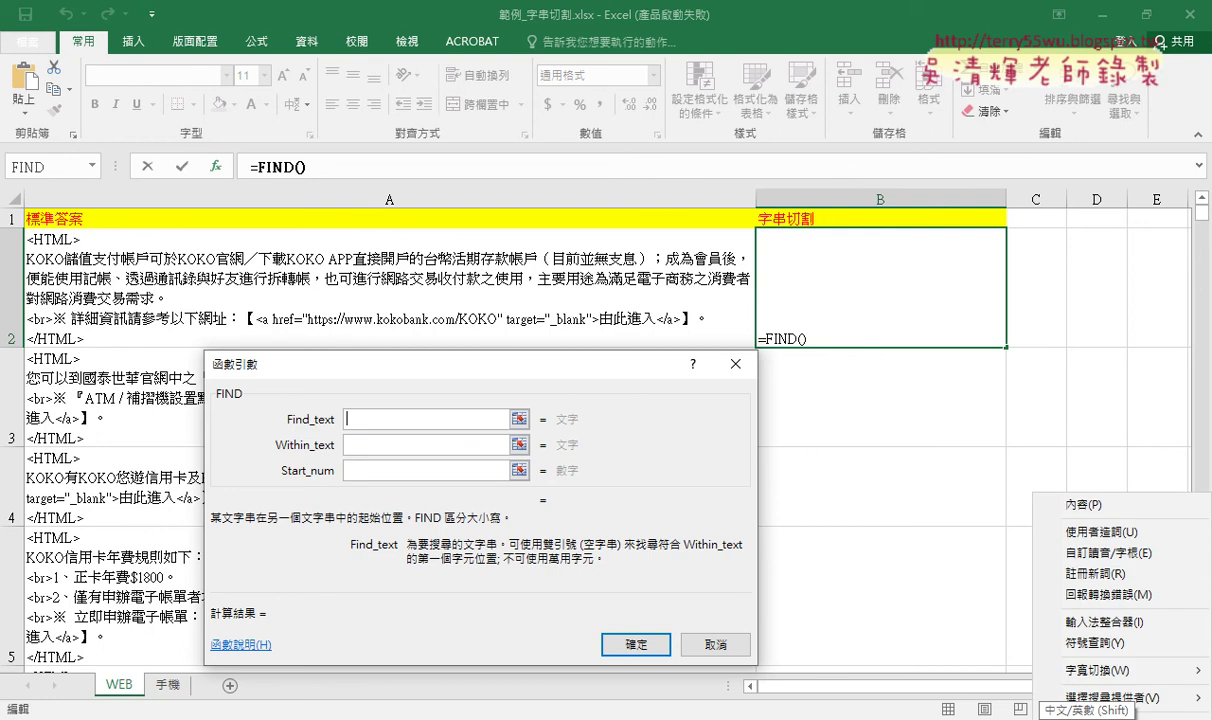
click(1093, 622)
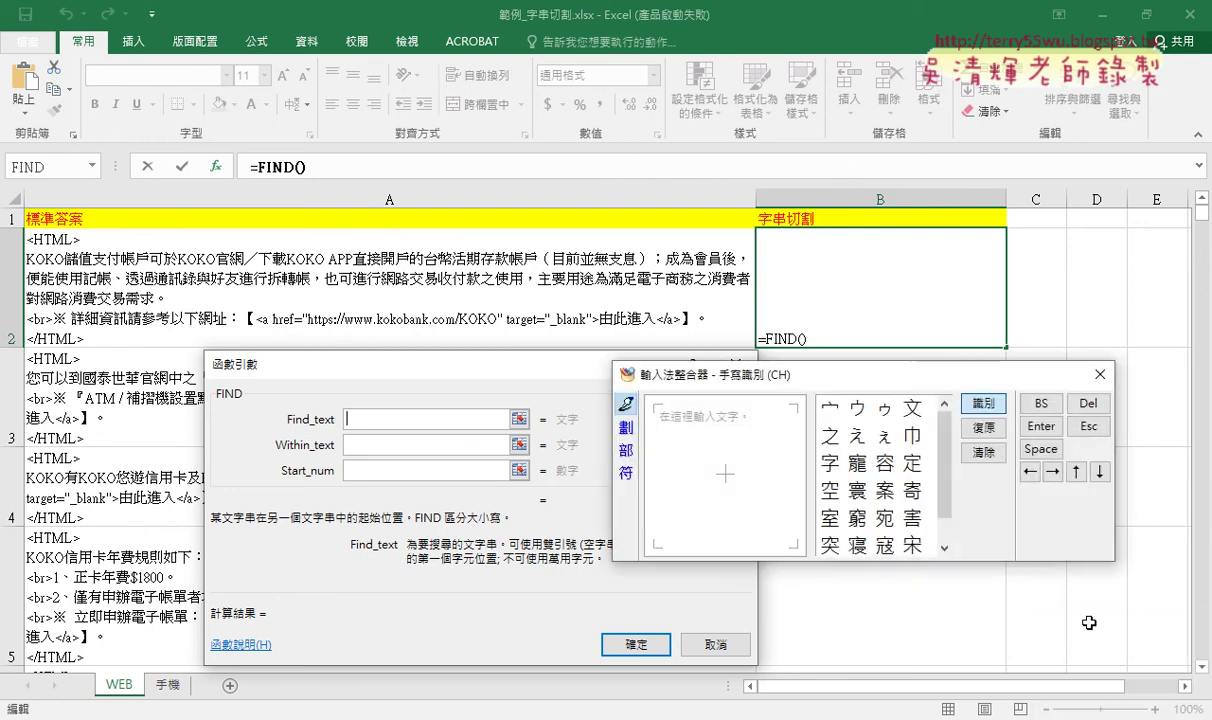
click(627, 474)
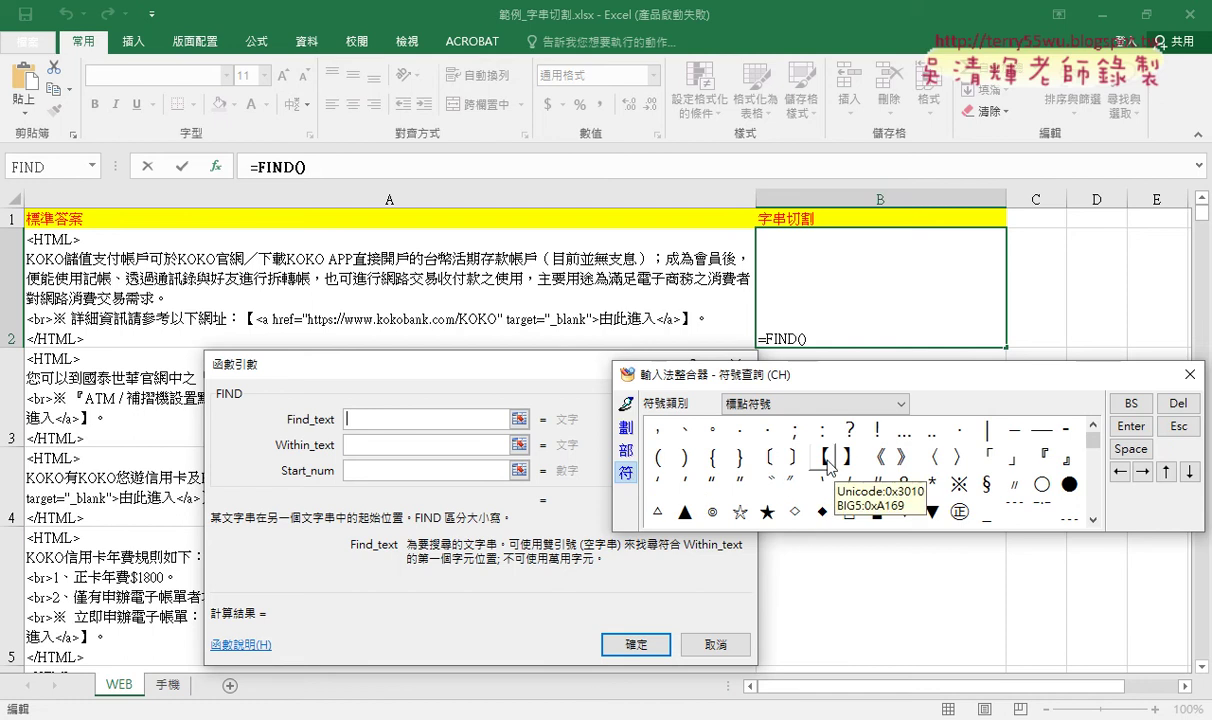
mouse_move(917, 568)
mouse_down()
mouse_move(1060, 703)
mouse_move(1104, 686)
mouse_move(1090, 704)
mouse_up()
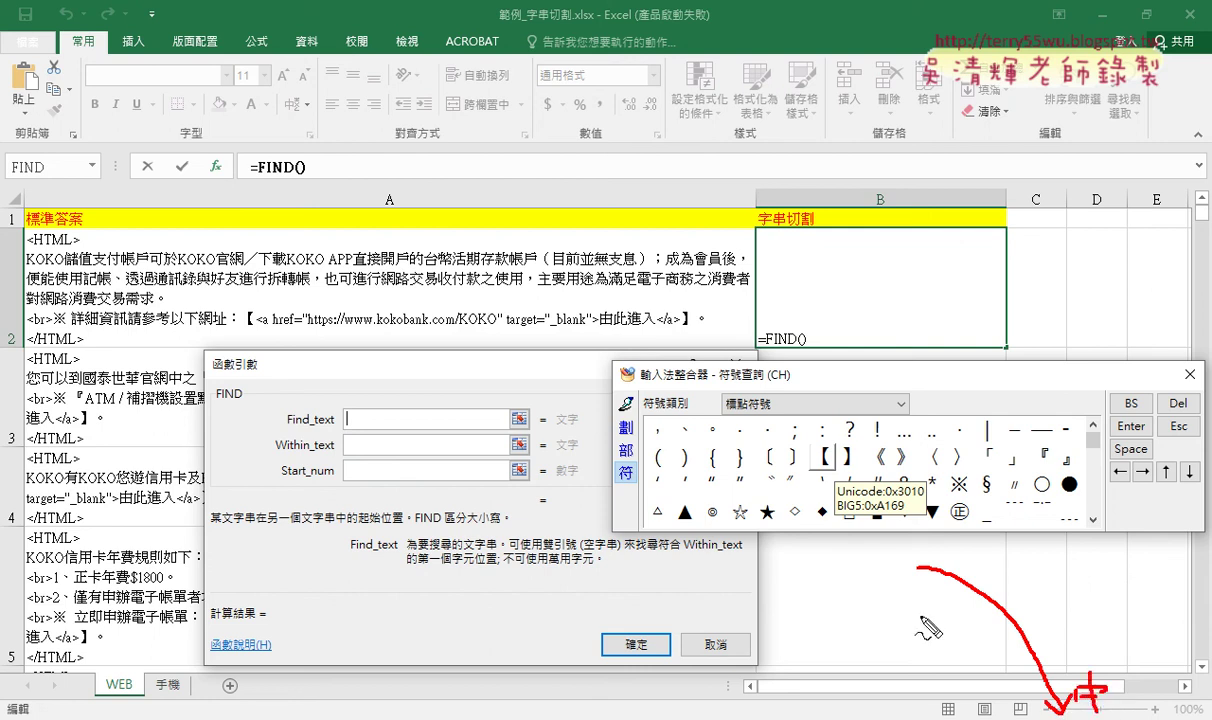
drag(645, 381, 706, 381)
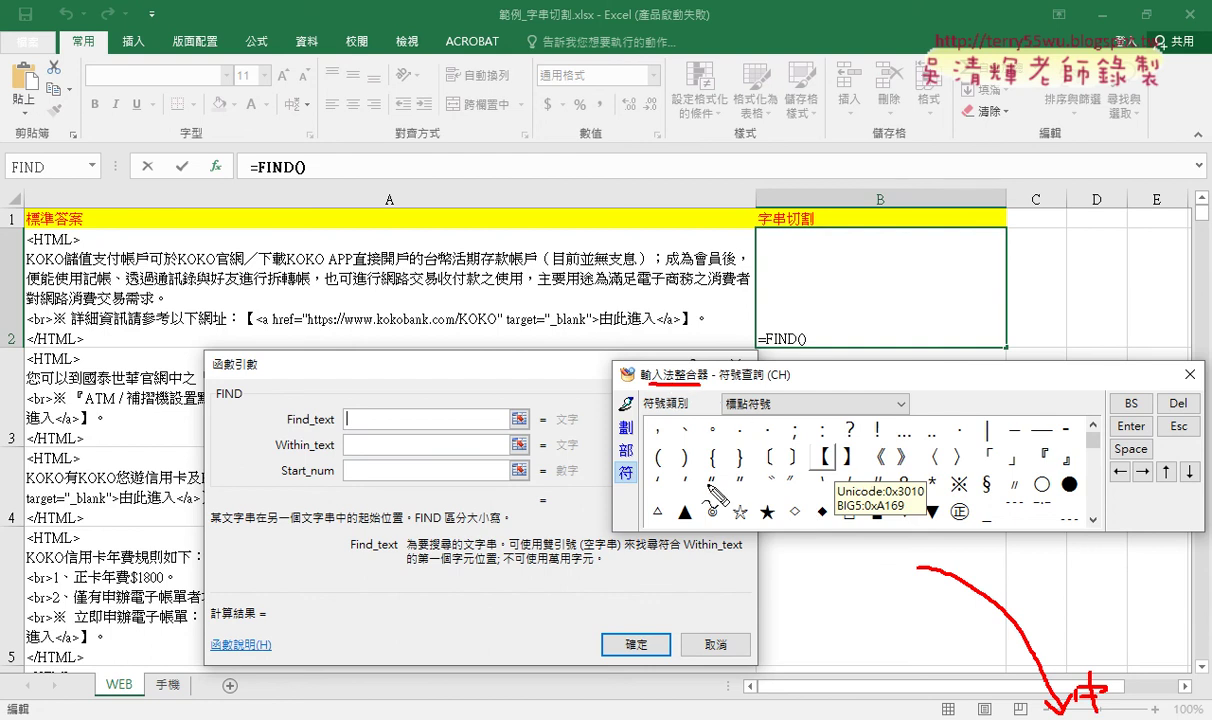
drag(632, 463, 646, 497)
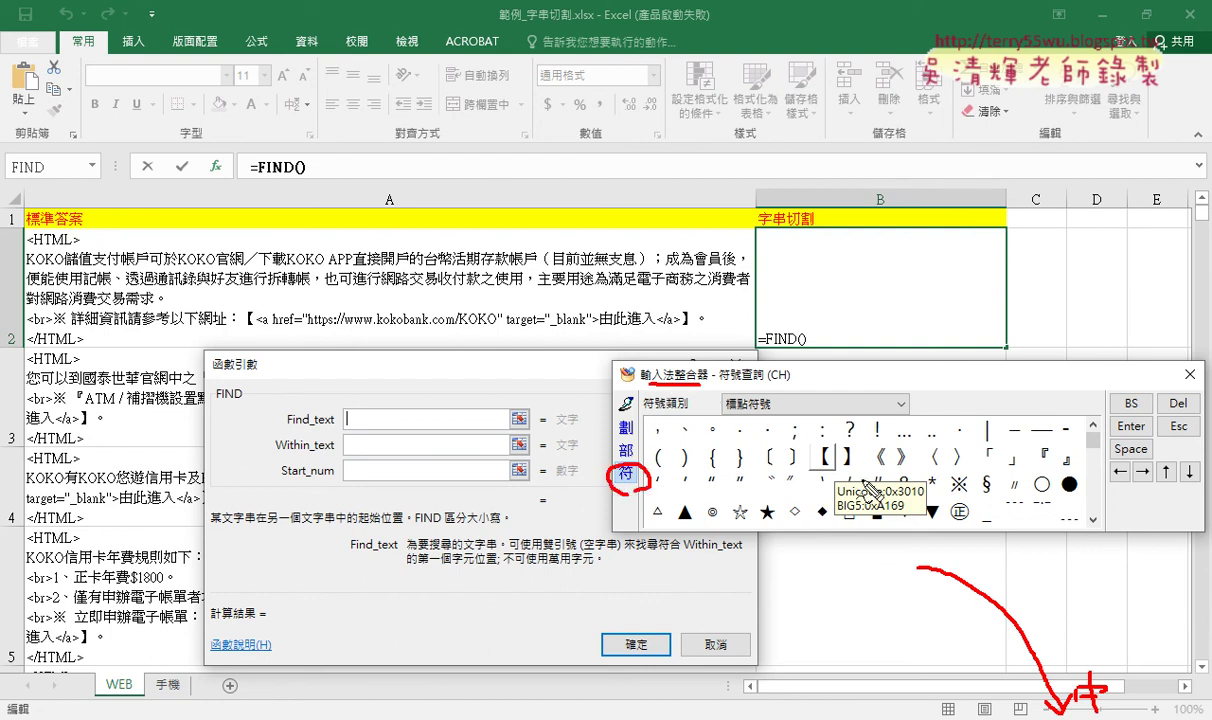
mouse_move(820, 443)
mouse_down()
mouse_move(418, 406)
mouse_move(460, 408)
mouse_up()
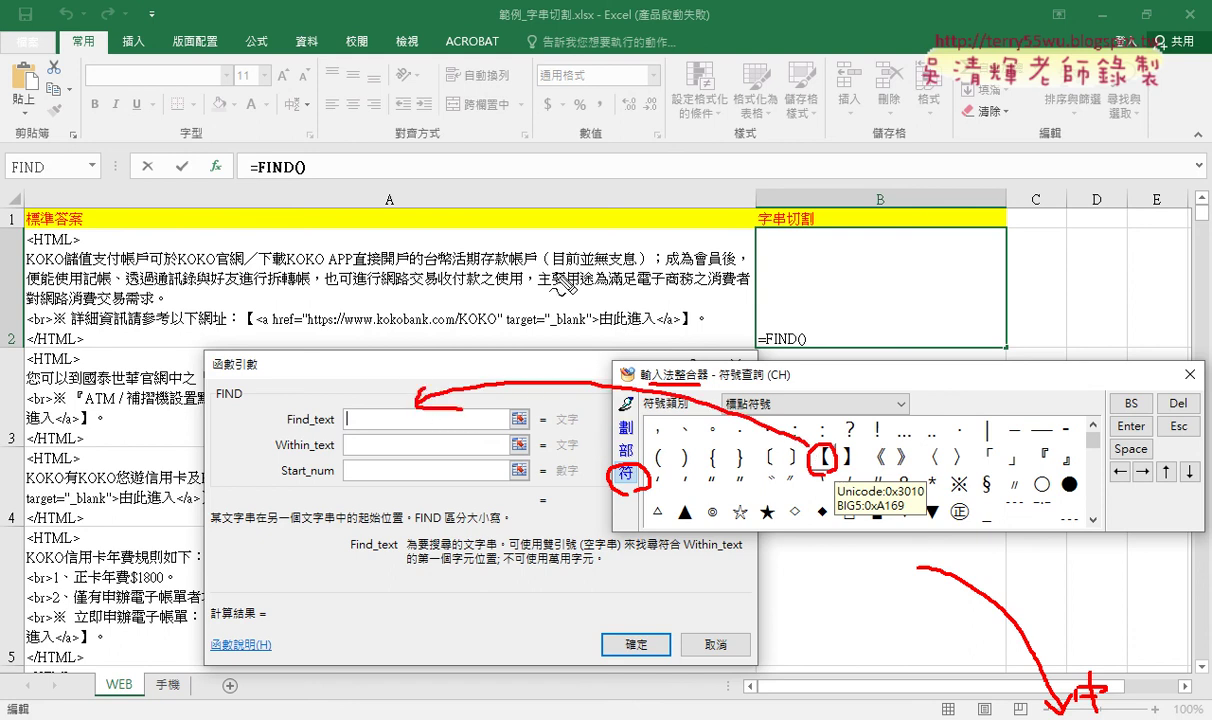
drag(237, 327, 253, 327)
click(345, 419)
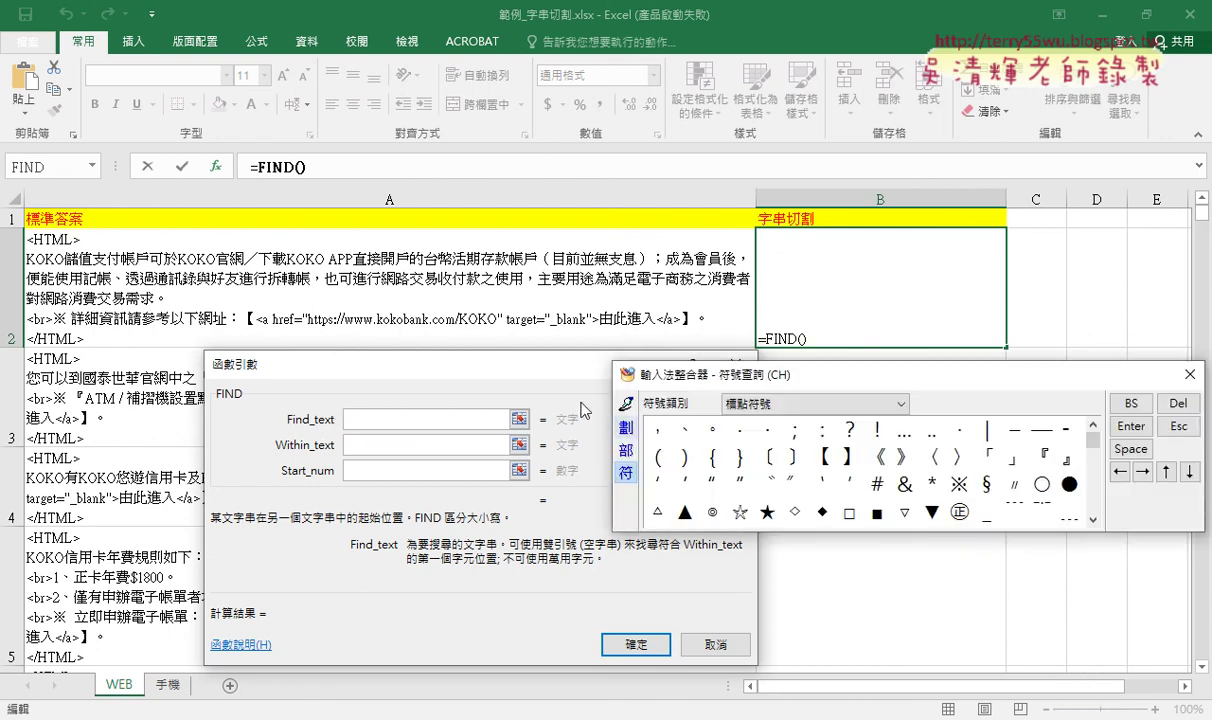
click(829, 458)
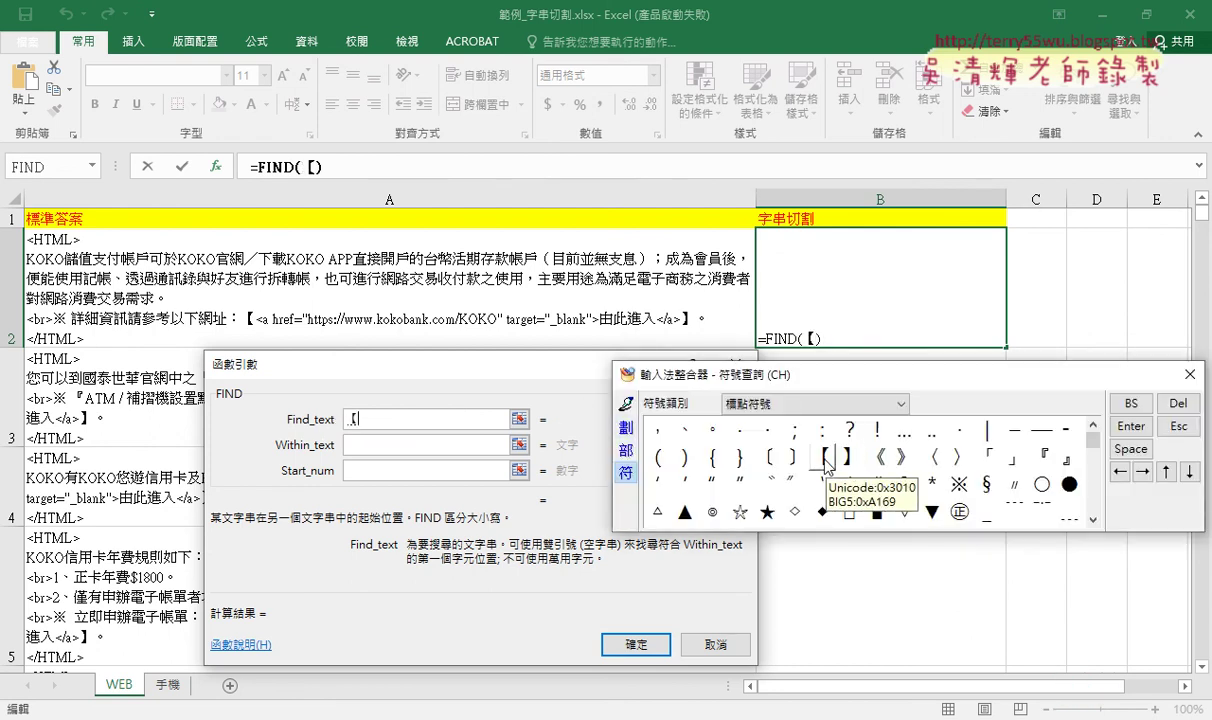
- Set FIND's Within_text to A2 and confirm, so B2 holds =FIND("【",A2) returning 145
click(1190, 375)
click(396, 447)
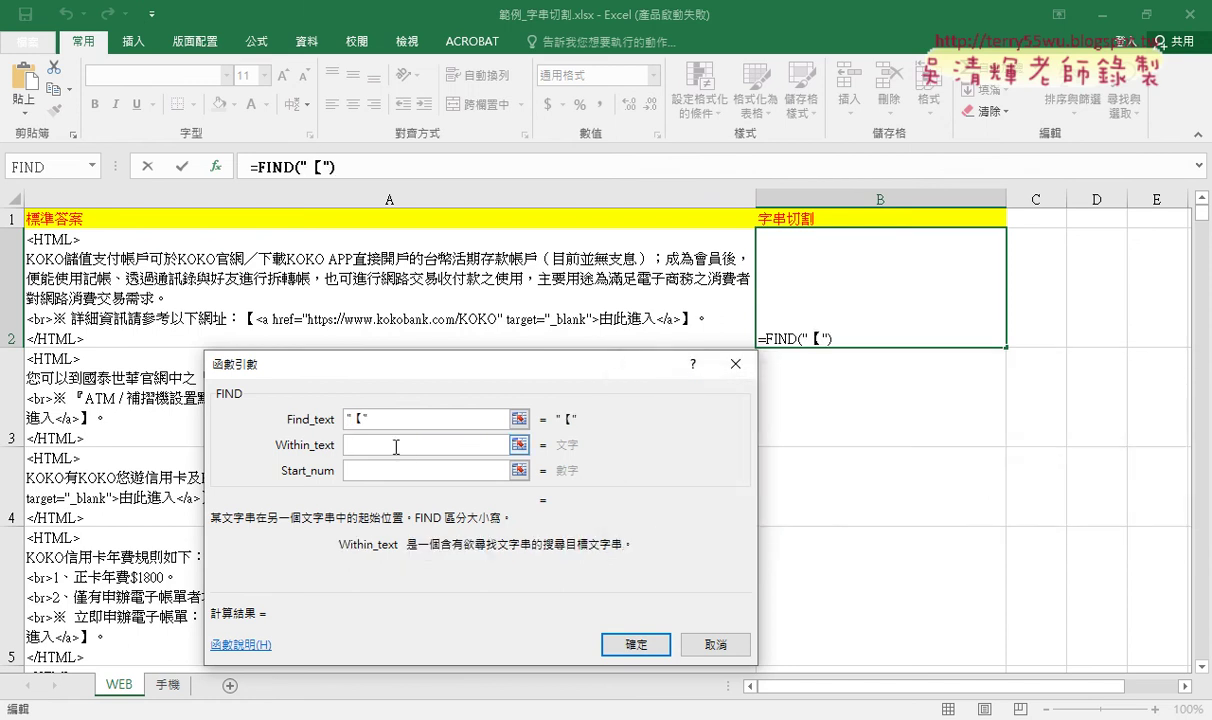
click(380, 268)
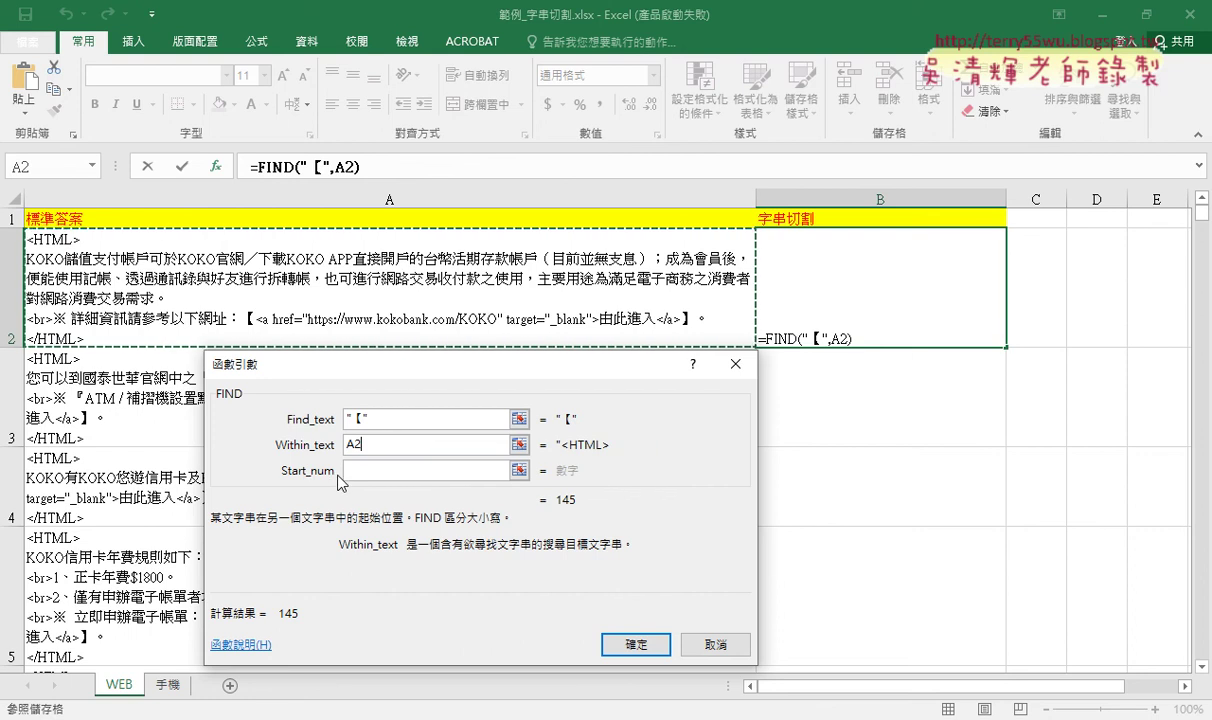
click(632, 643)
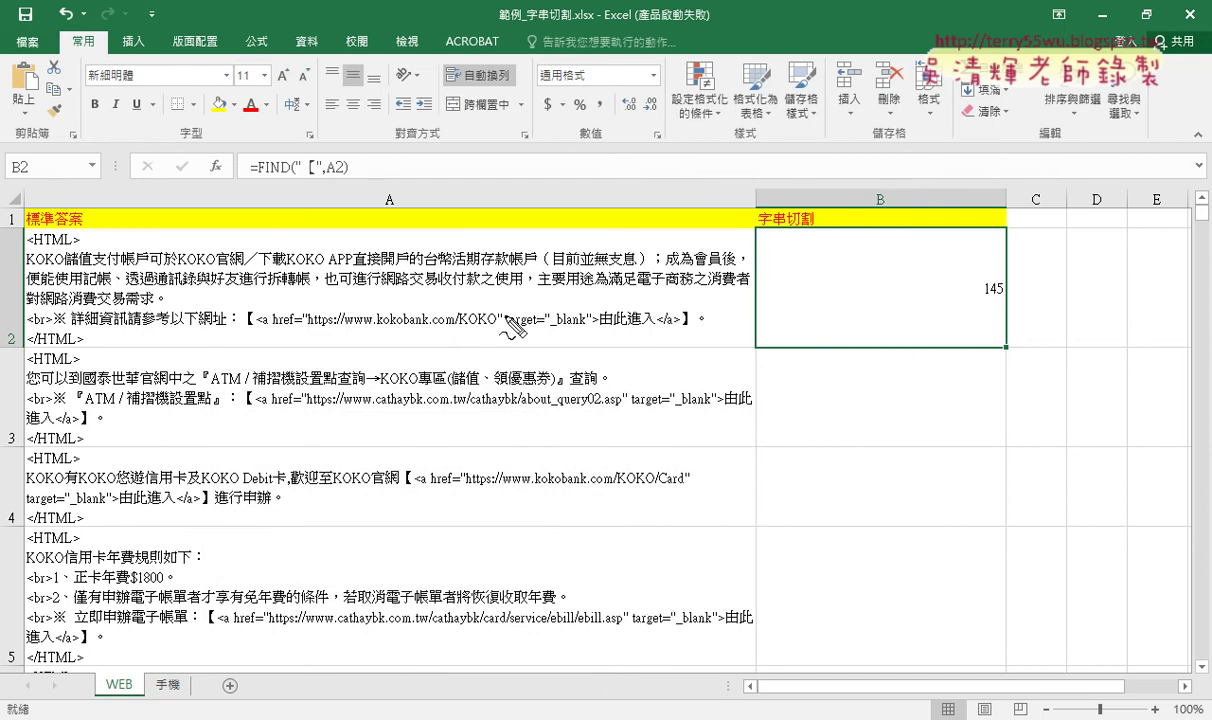
drag(305, 180, 318, 180)
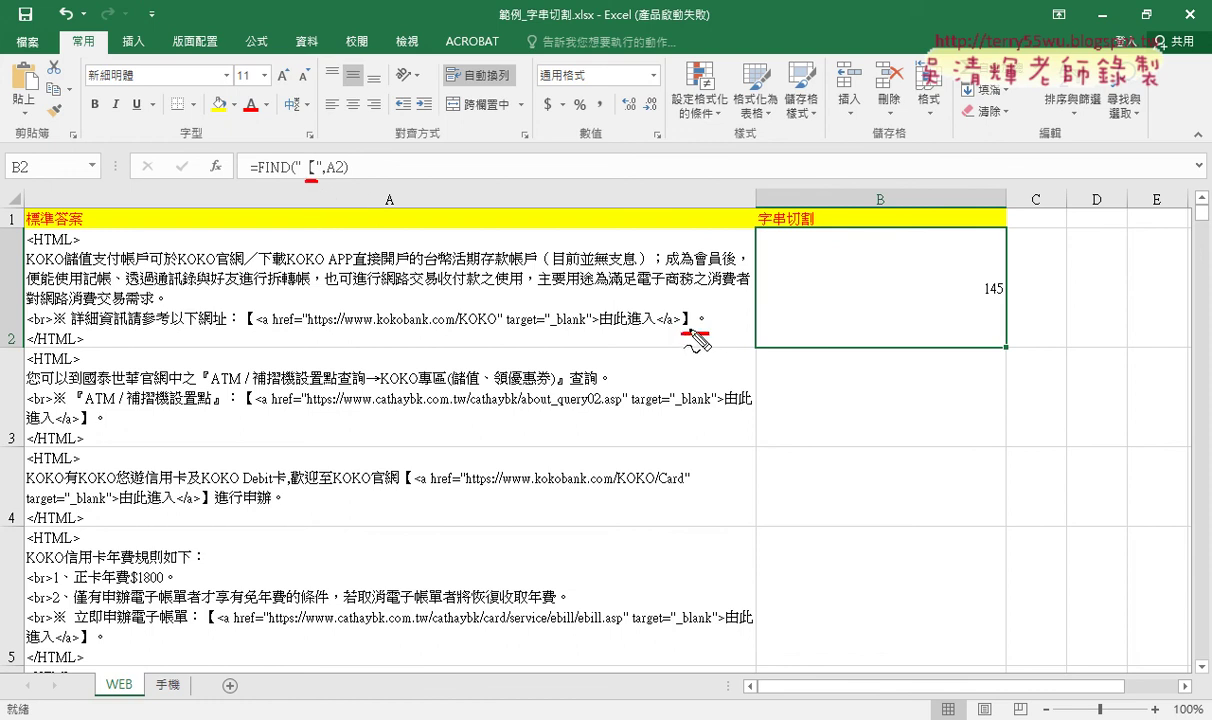
drag(688, 303, 689, 331)
drag(250, 307, 250, 343)
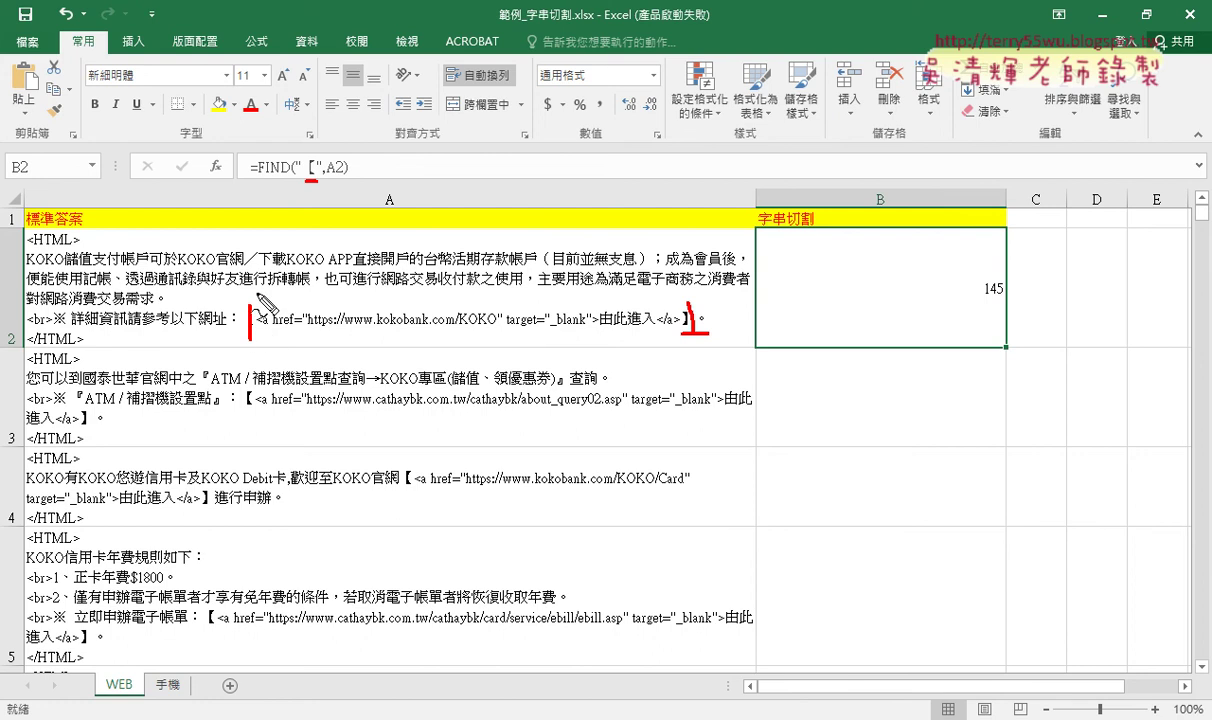
drag(257, 294, 283, 288)
drag(242, 345, 258, 351)
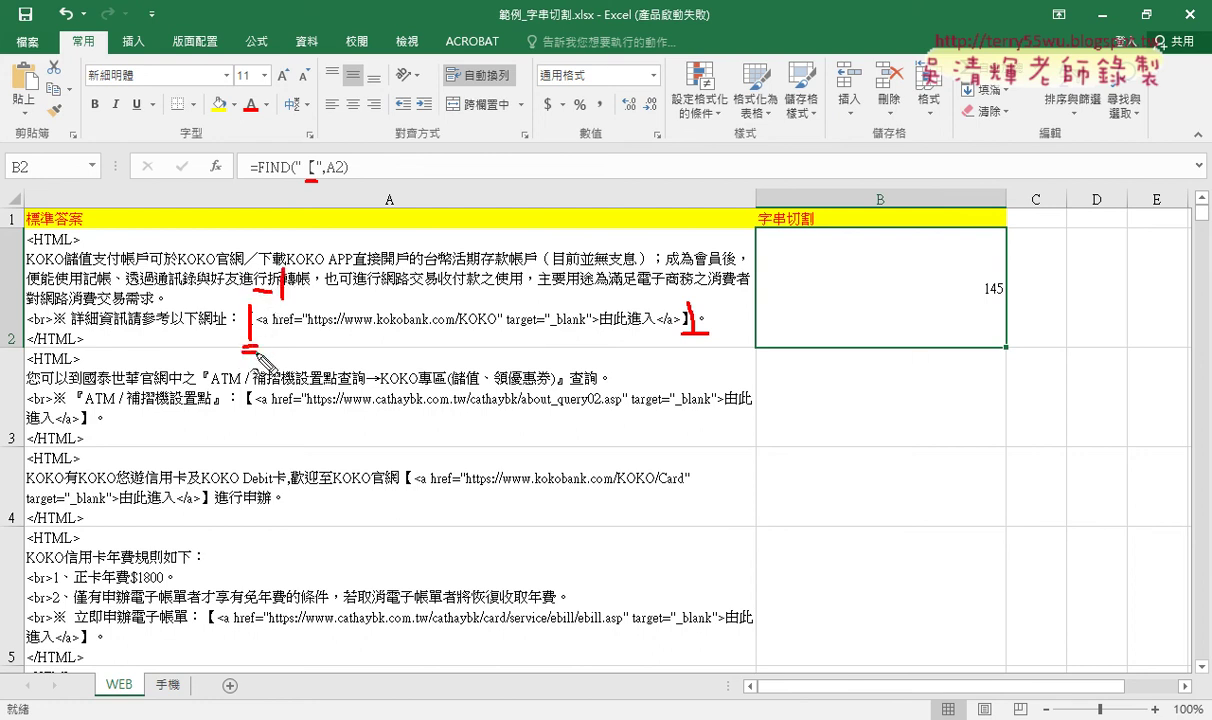
mouse_move(255, 299)
mouse_down()
mouse_move(452, 332)
mouse_move(683, 330)
mouse_up()
mouse_move(586, 330)
mouse_down()
mouse_move(787, 272)
mouse_move(751, 299)
mouse_up()
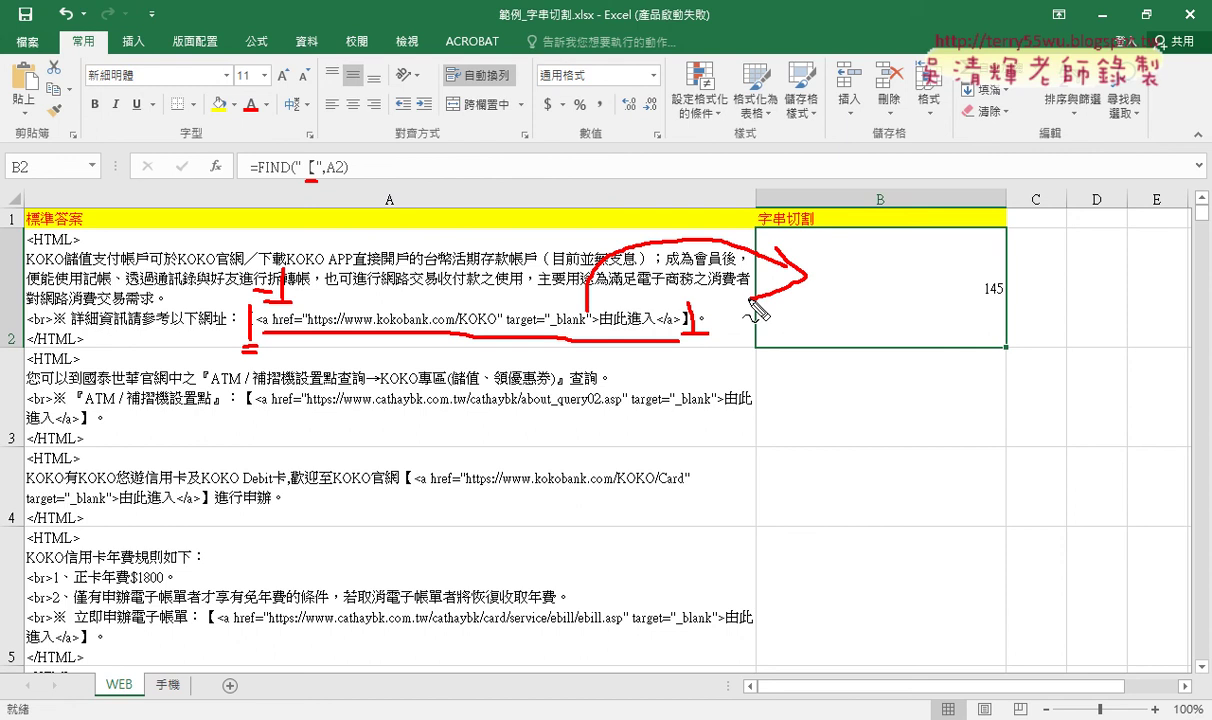
key(Escape)
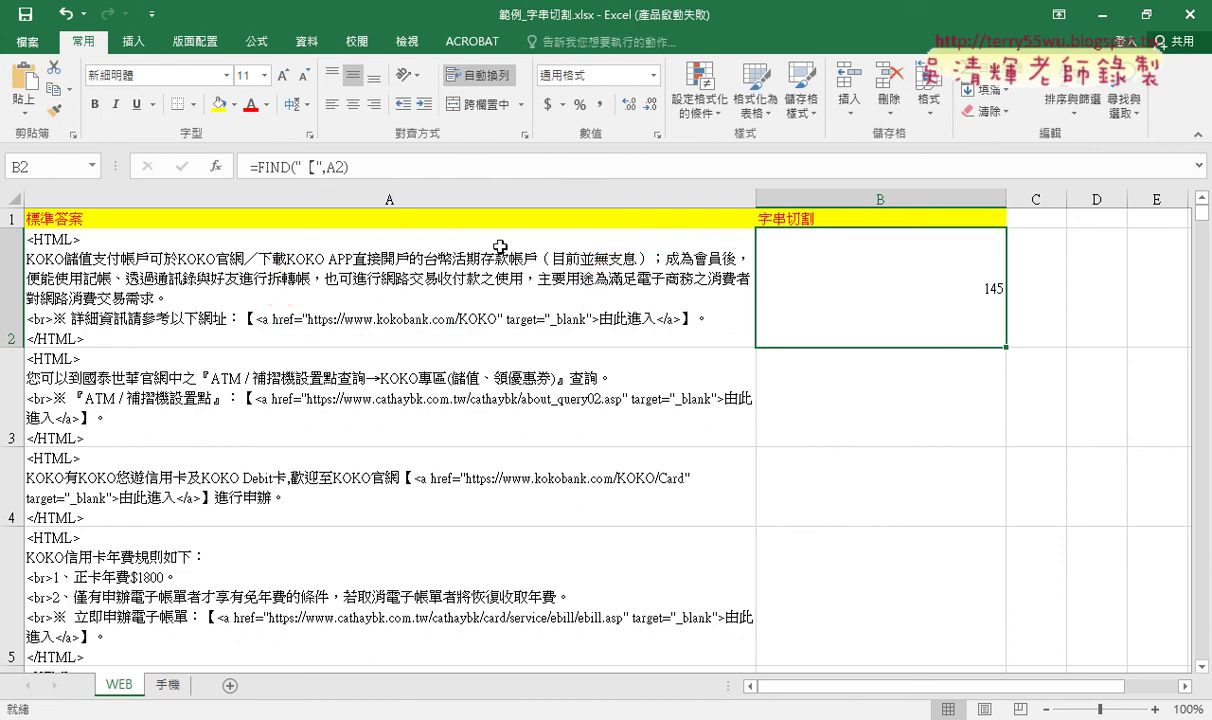
- Cut the FIND("【",A2) formula text out of B2
click(326, 167)
double_click(326, 167)
right_click(335, 168)
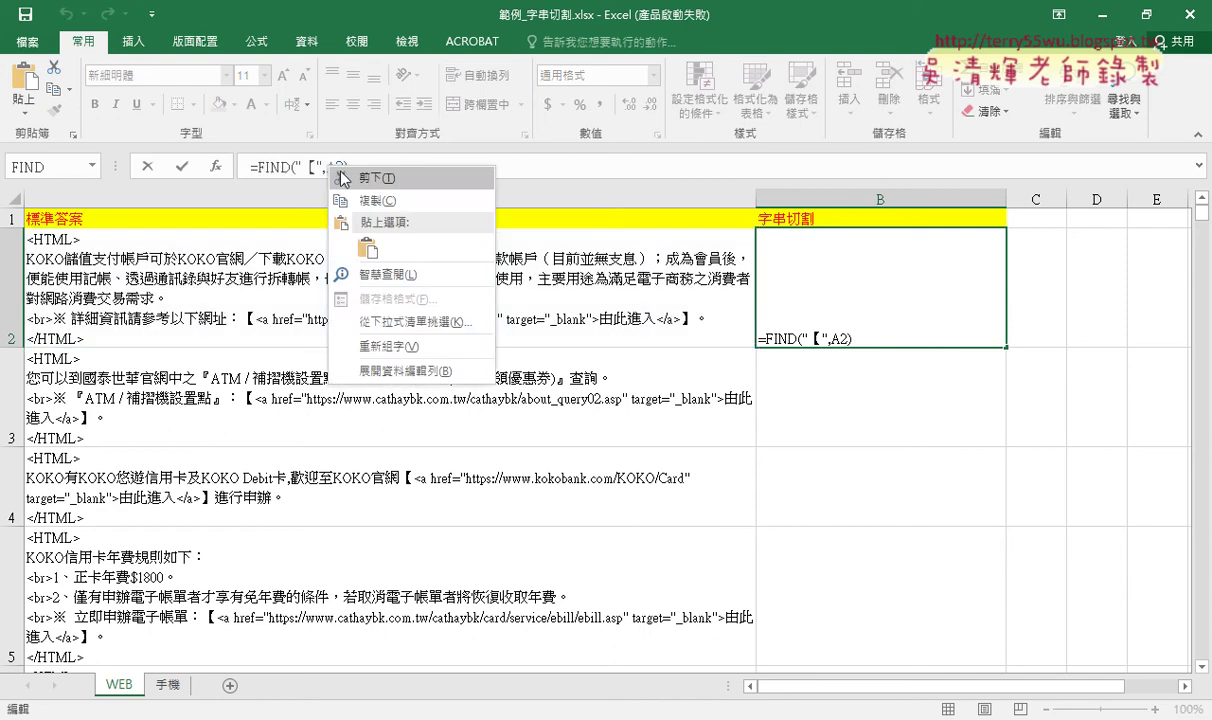
click(342, 178)
- Insert the MID function into B2 from the function picker
click(213, 170)
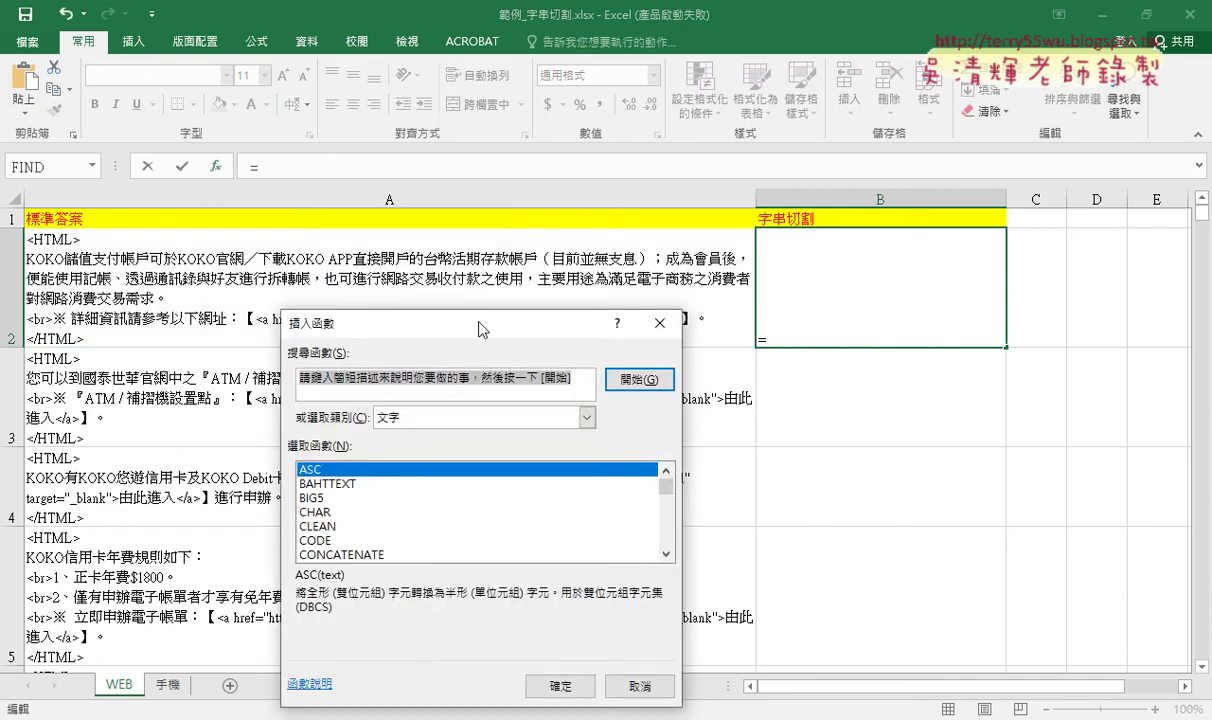
drag(665, 336, 504, 131)
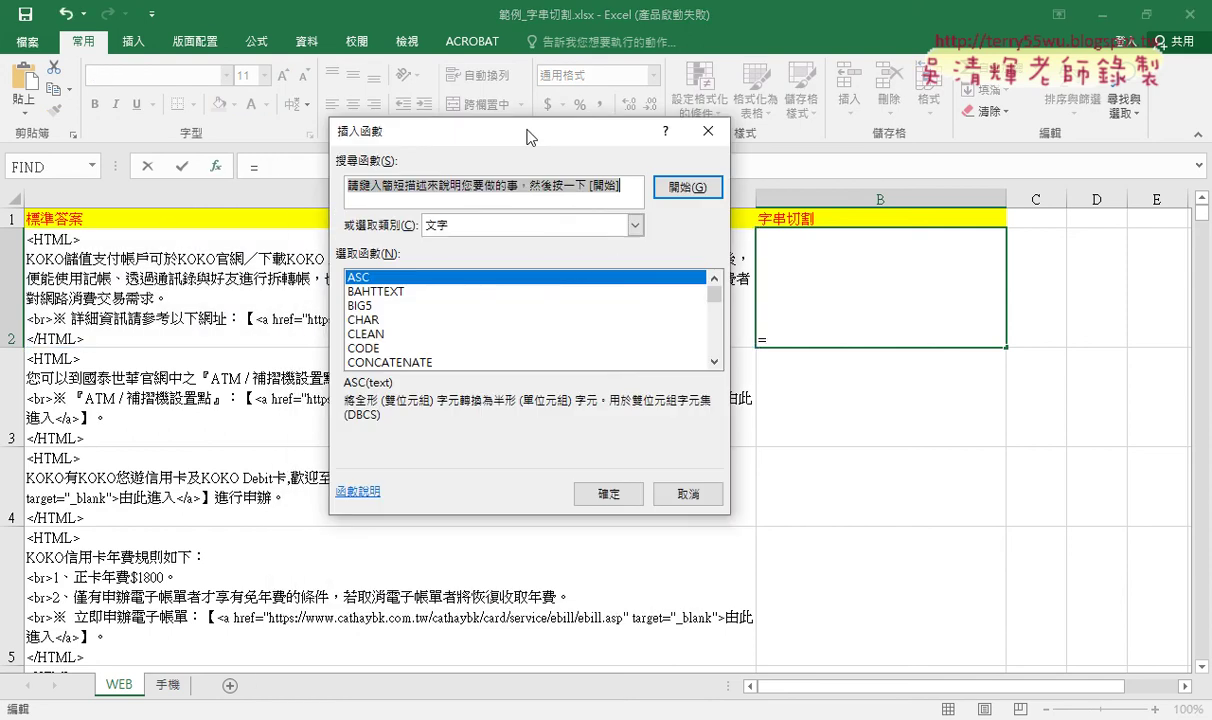
click(714, 362)
click(714, 362)
click(714, 362)
click(714, 362)
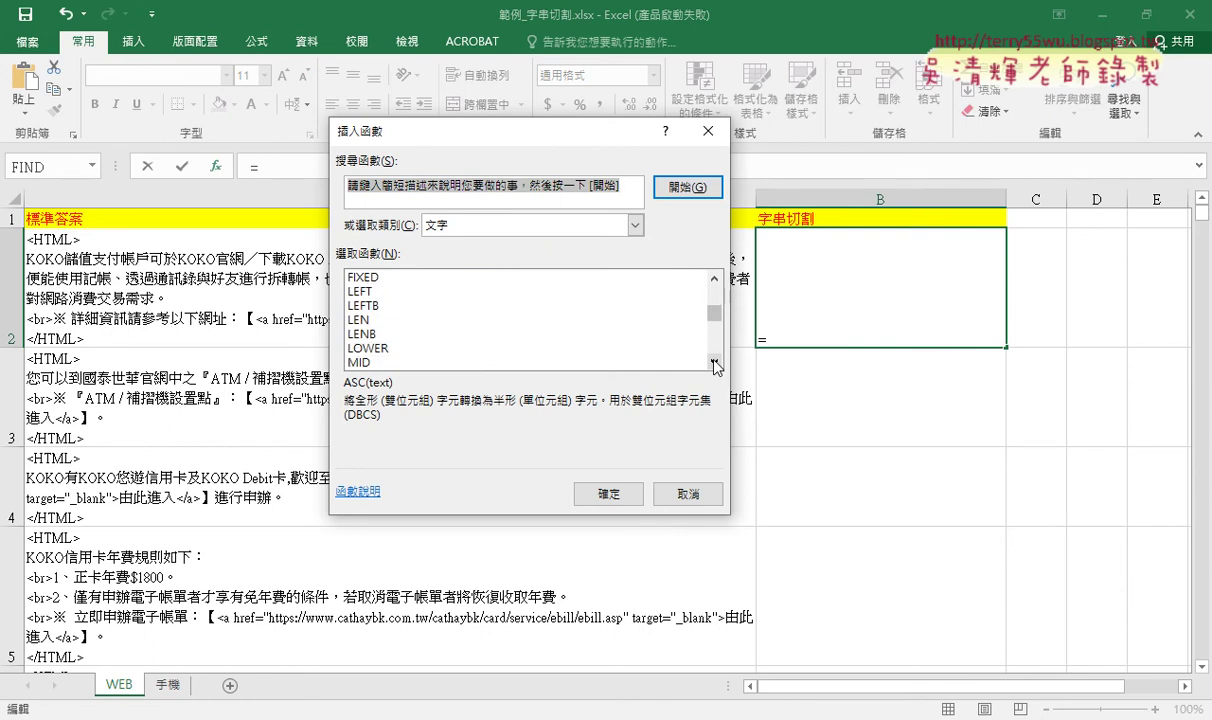
click(714, 362)
click(408, 334)
double_click(407, 336)
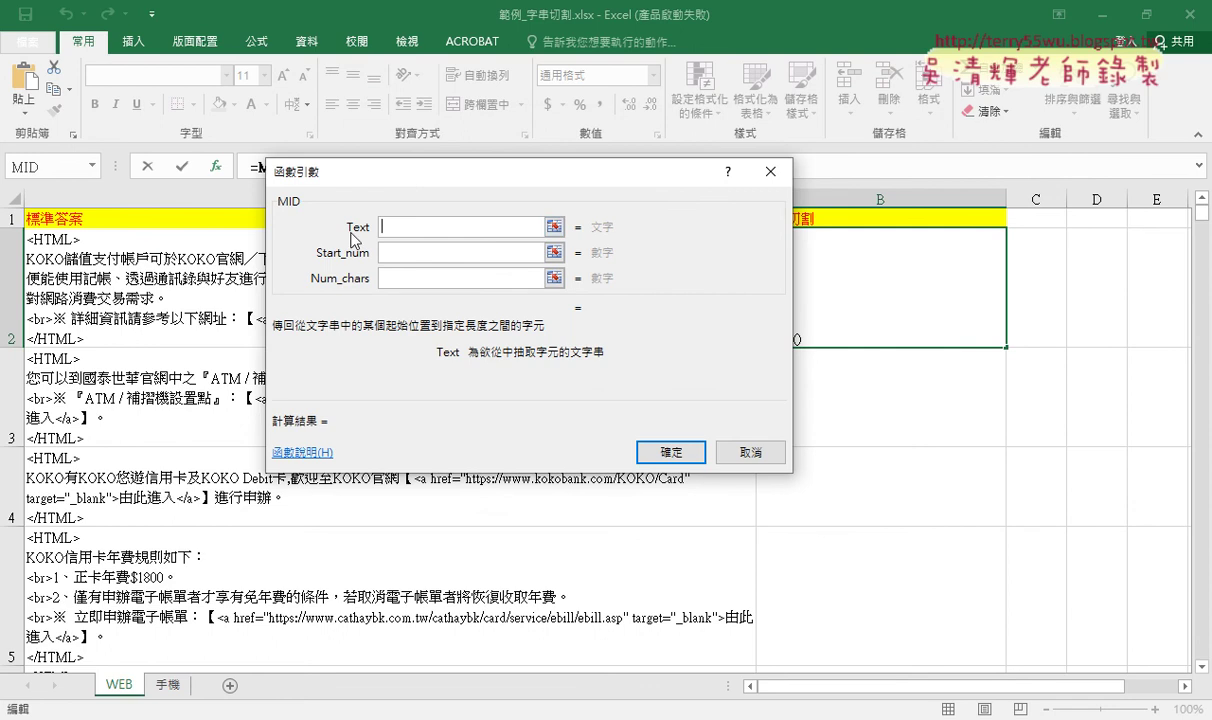
- Set MID's Text to A2 and Start_num to FIND("【",A2)+1, evaluating to 146
click(163, 280)
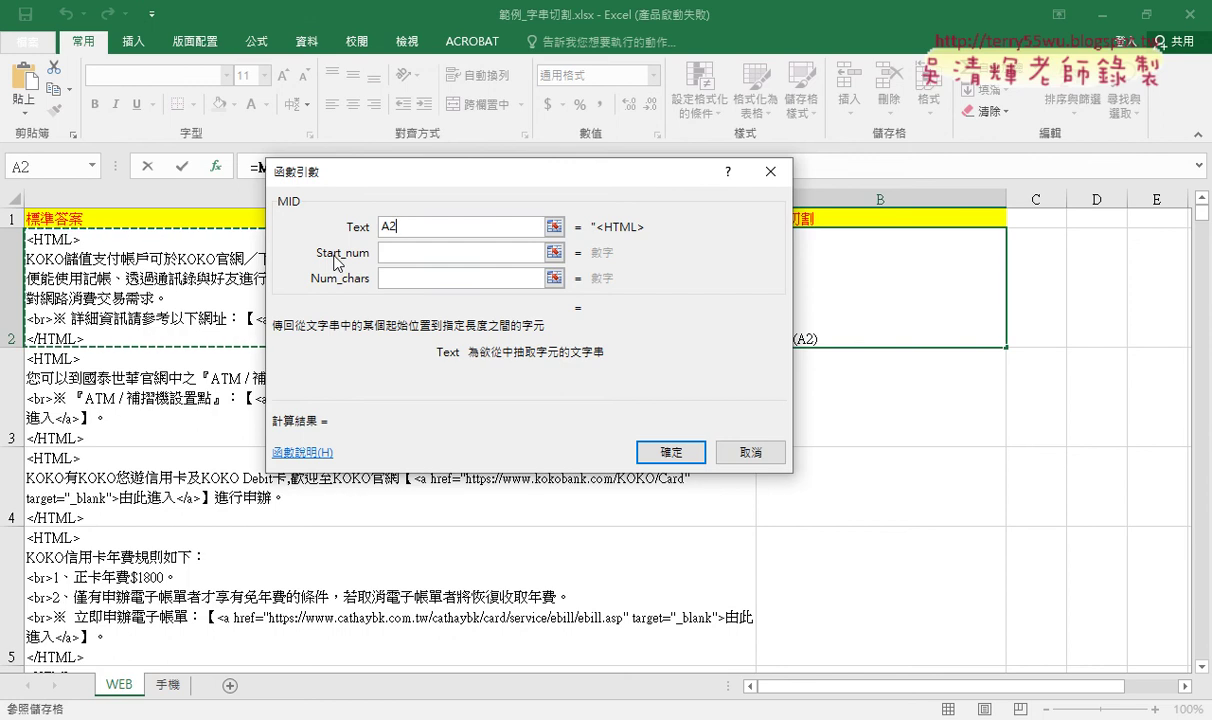
click(380, 256)
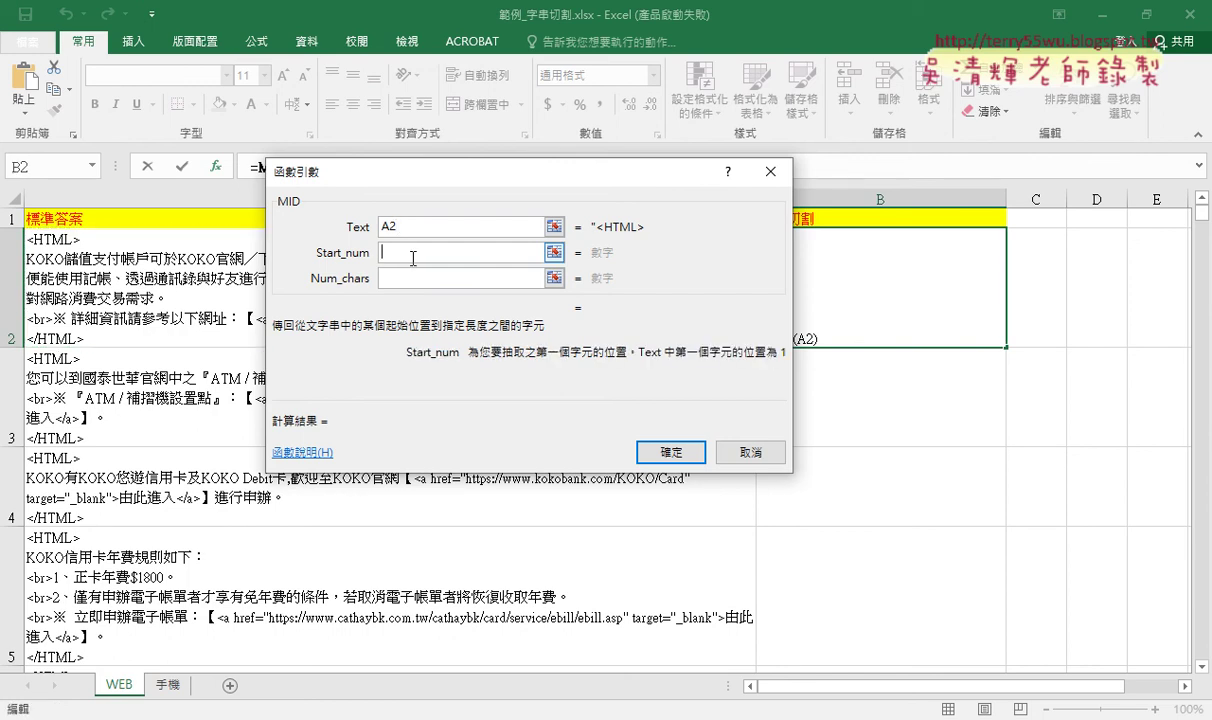
right_click(411, 259)
click(447, 314)
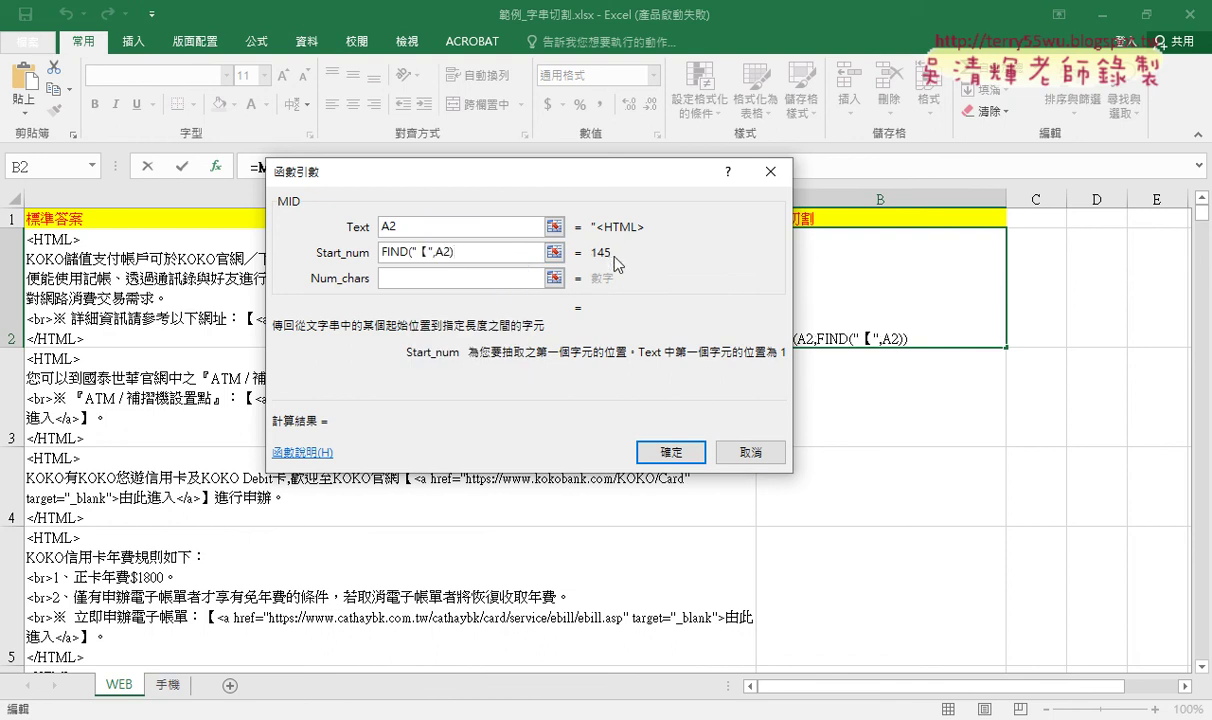
drag(591, 193, 524, 363)
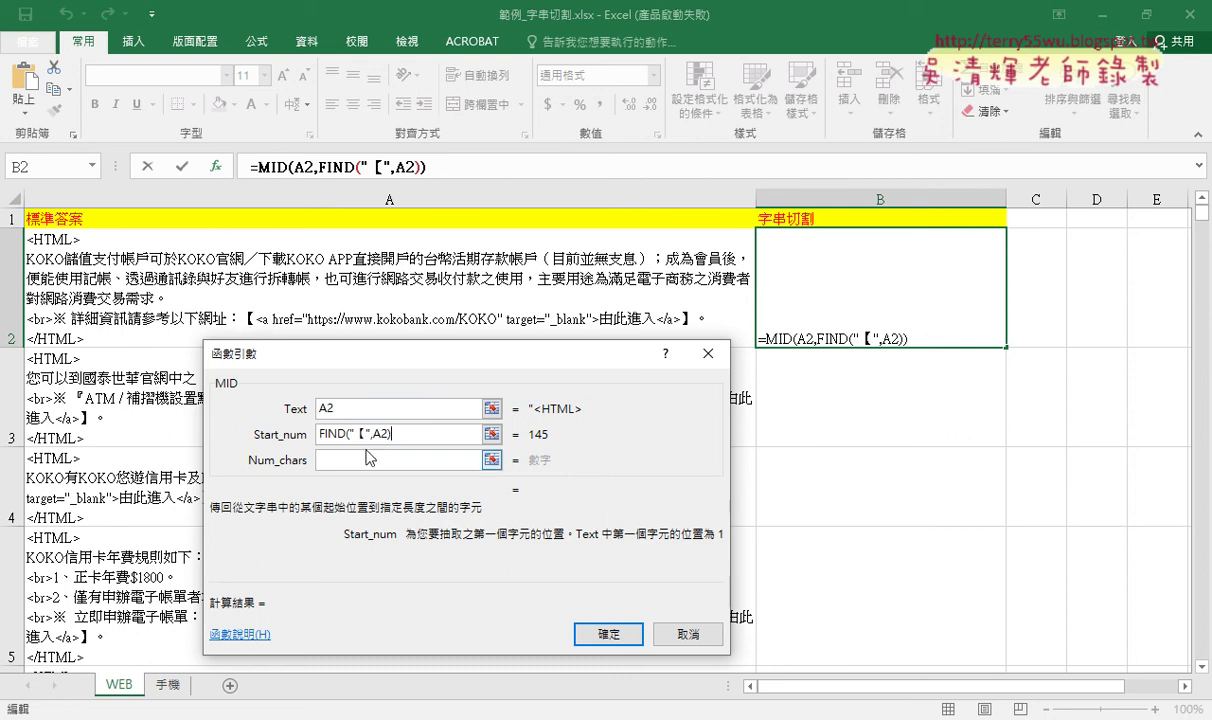
key(shift+Tab)
key(Tab)
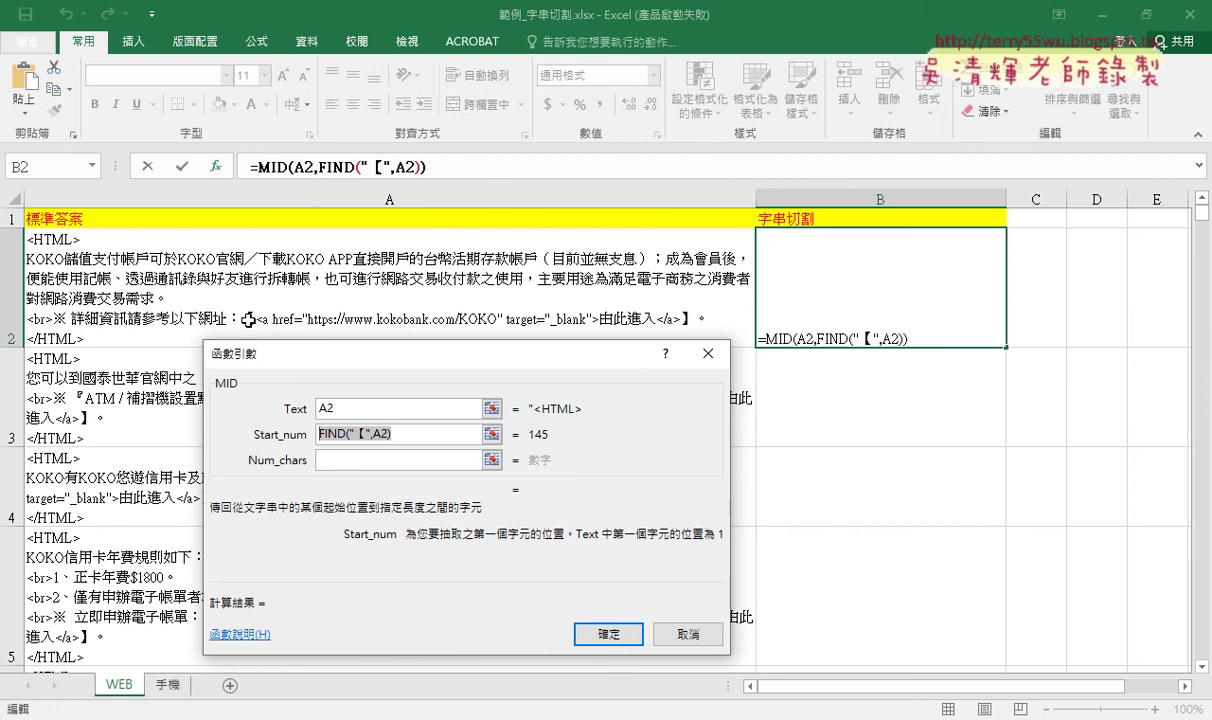
click(405, 434)
text(+)
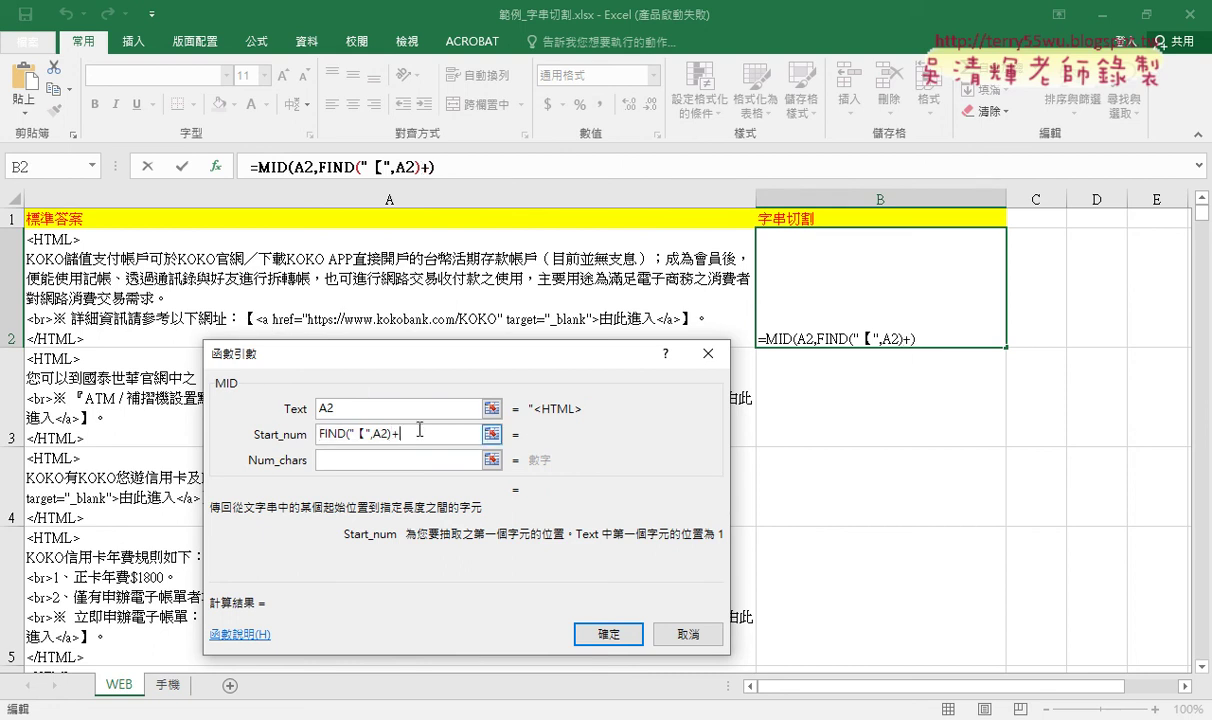
text(1)
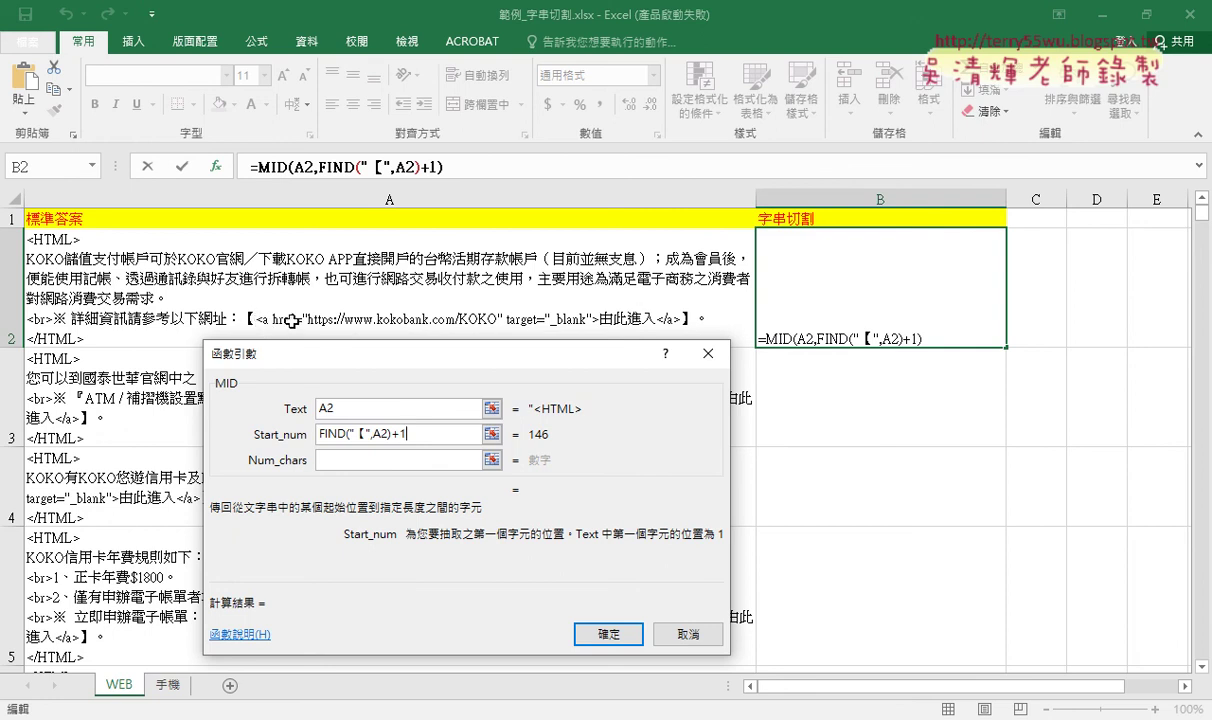
click(325, 460)
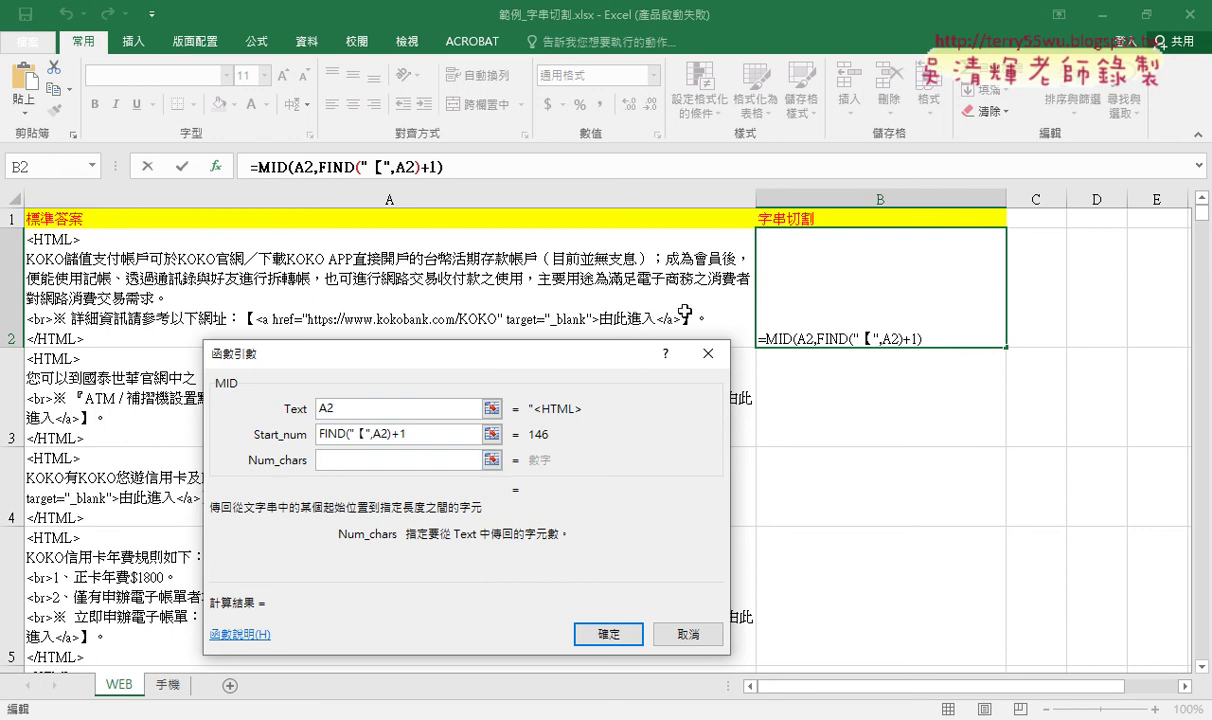
- Set MID's Num_chars to FIND("】",A2)-FIND("【",A2)-1, which evaluates to 64
right_click(380, 458)
click(412, 497)
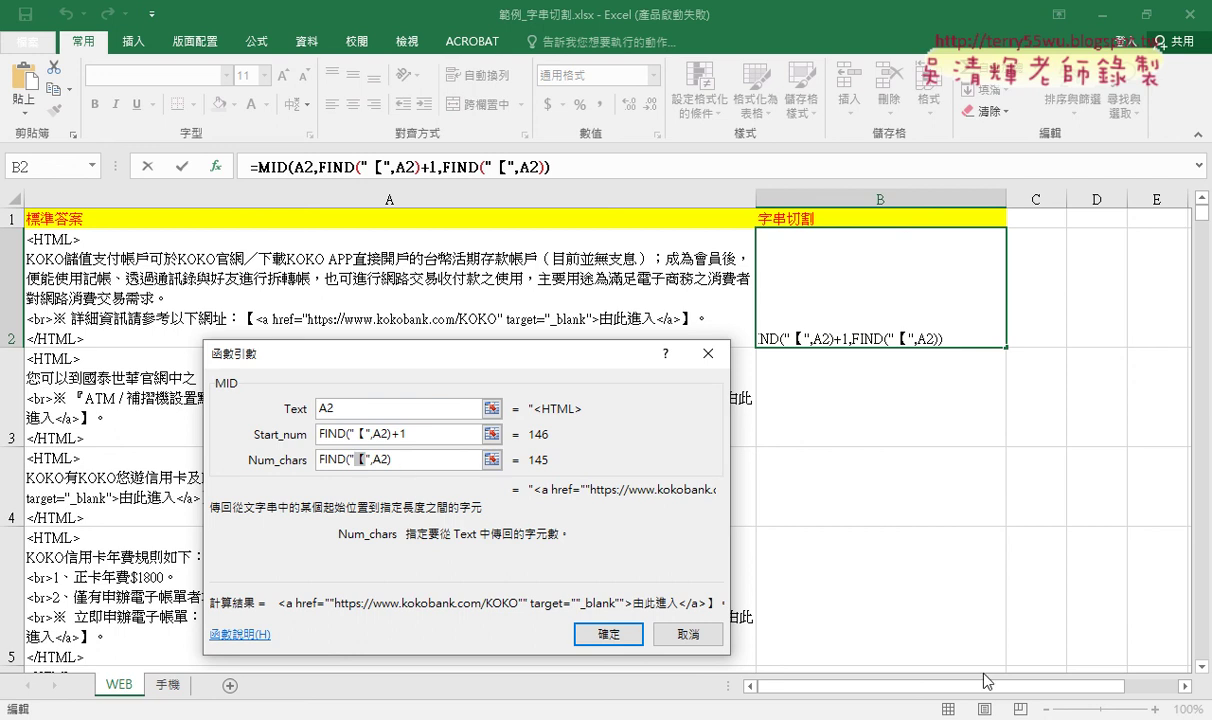
click(1010, 591)
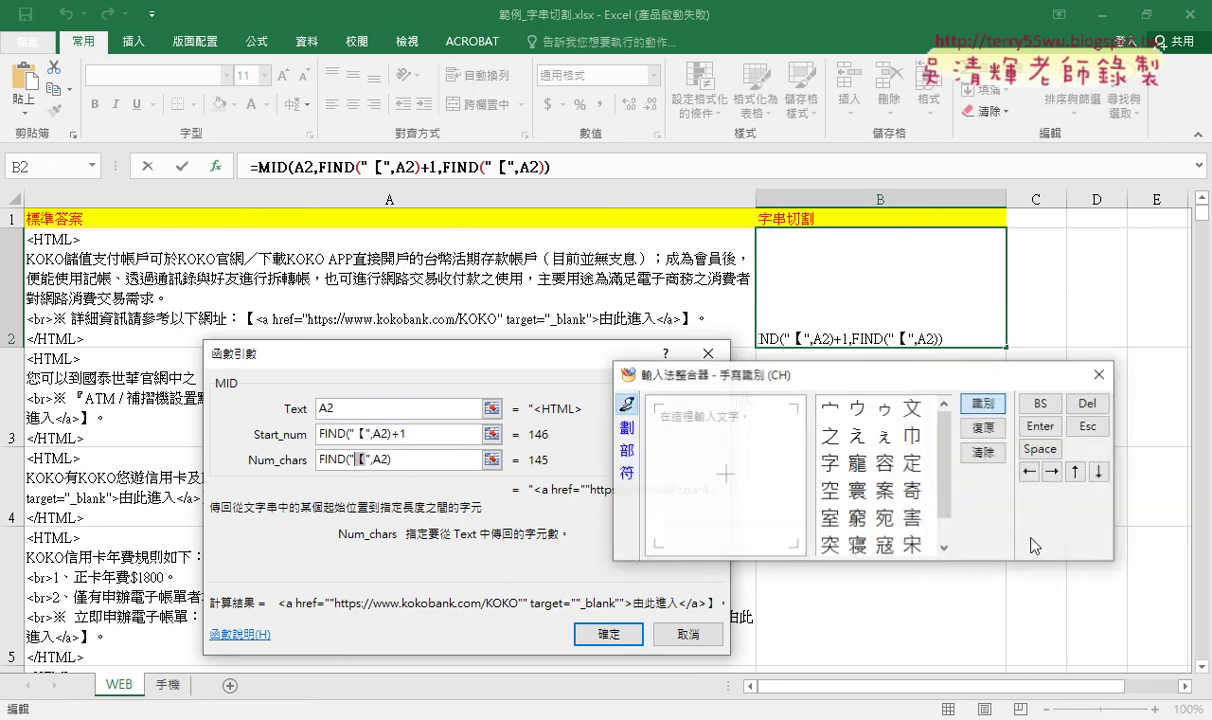
click(625, 472)
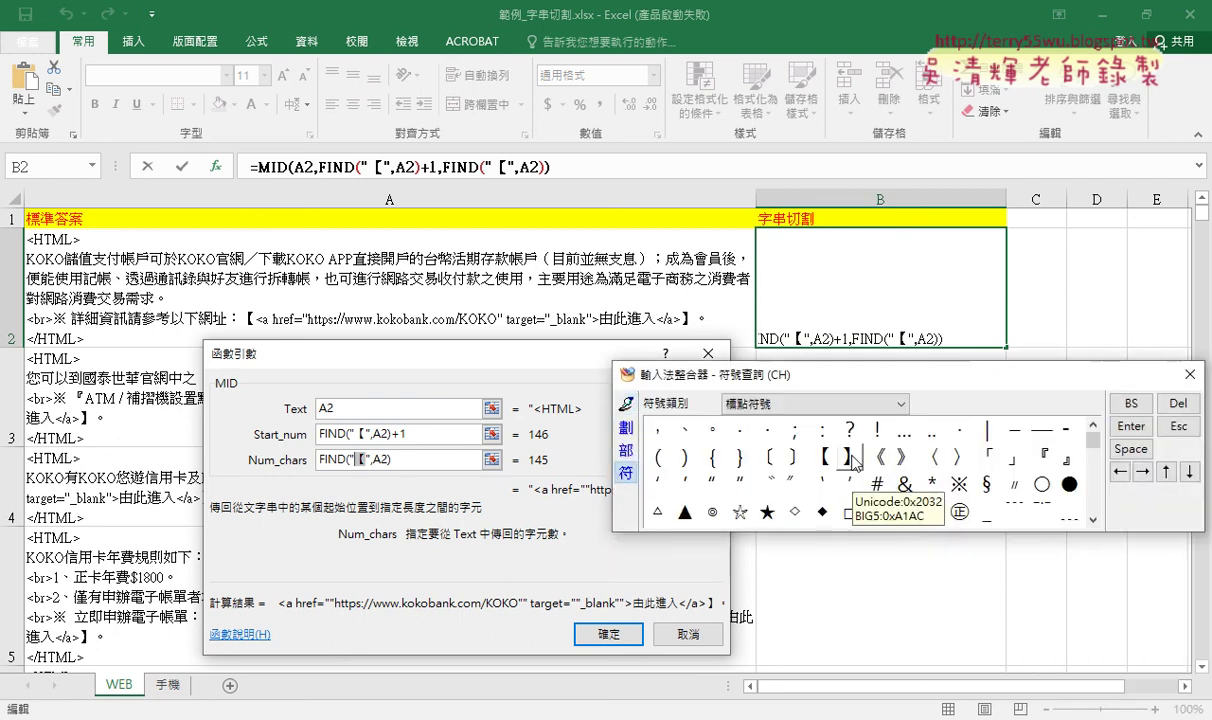
click(848, 457)
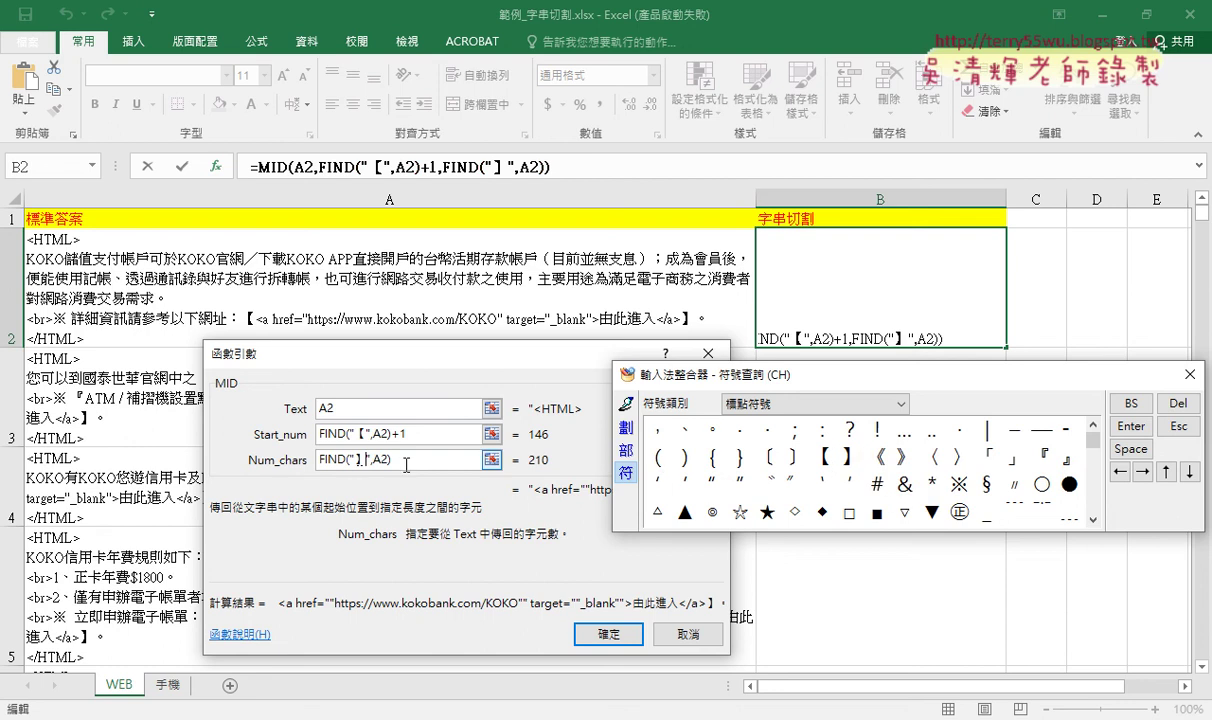
click(1189, 374)
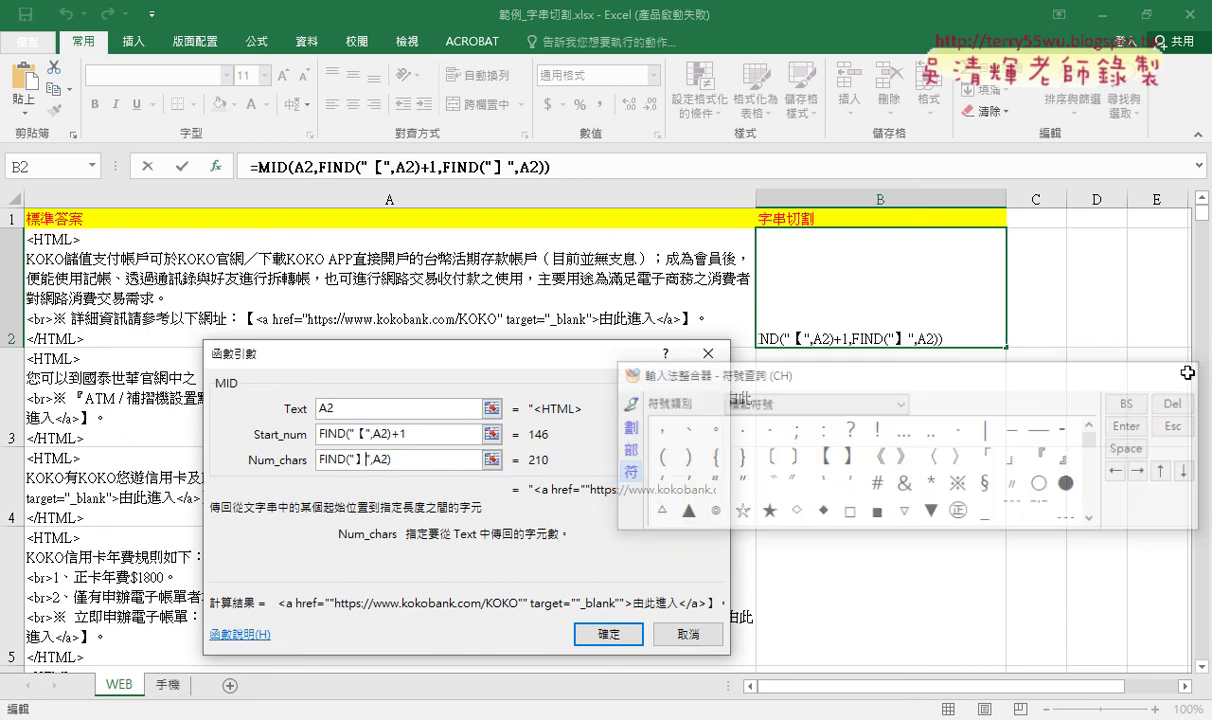
text(-)
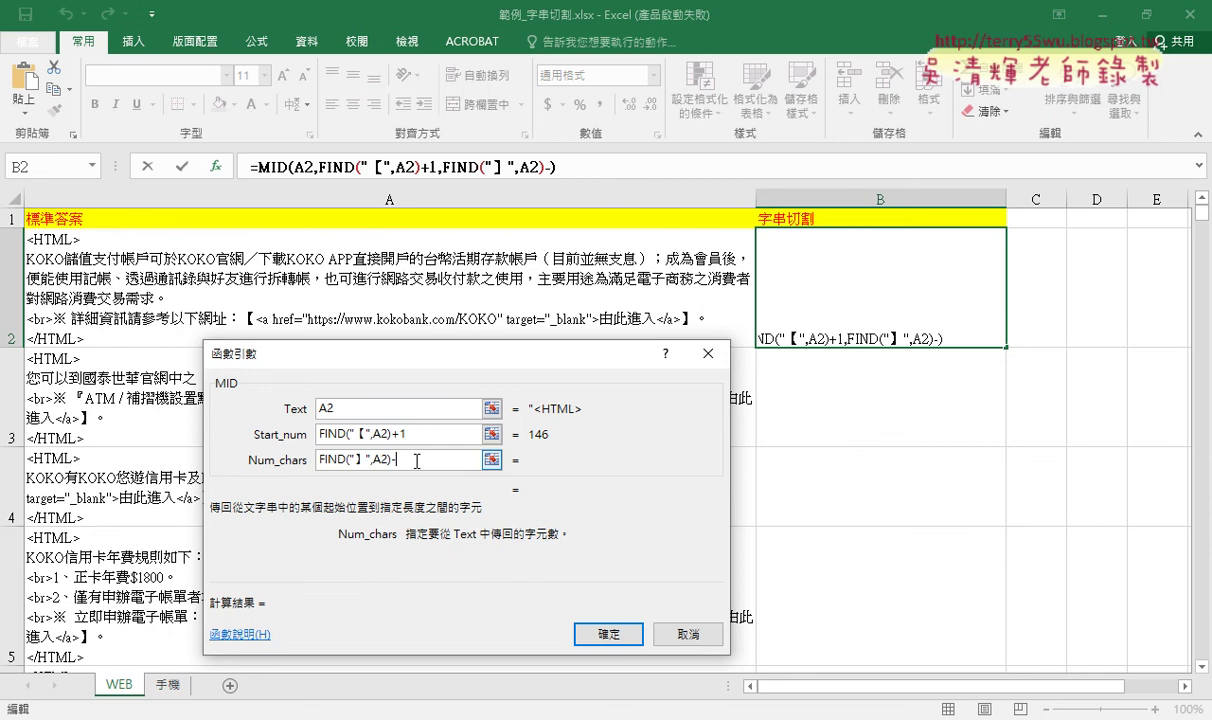
text(FIND("【",A2))
text(-)
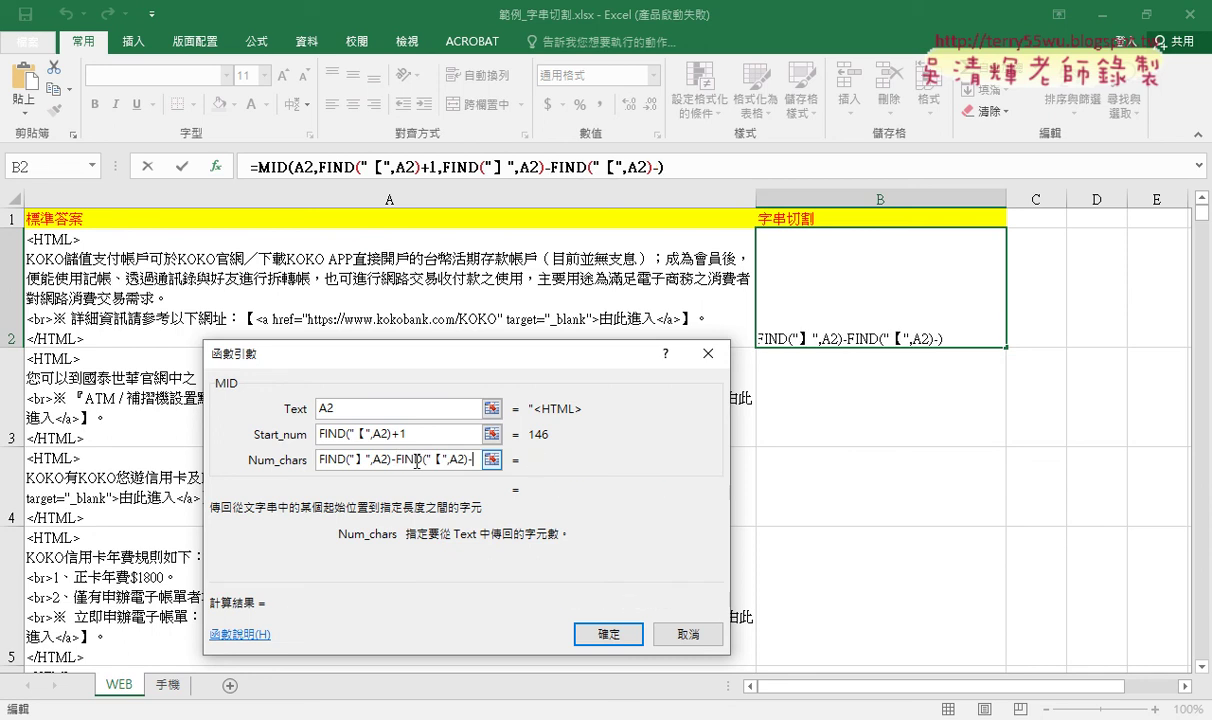
text(1)
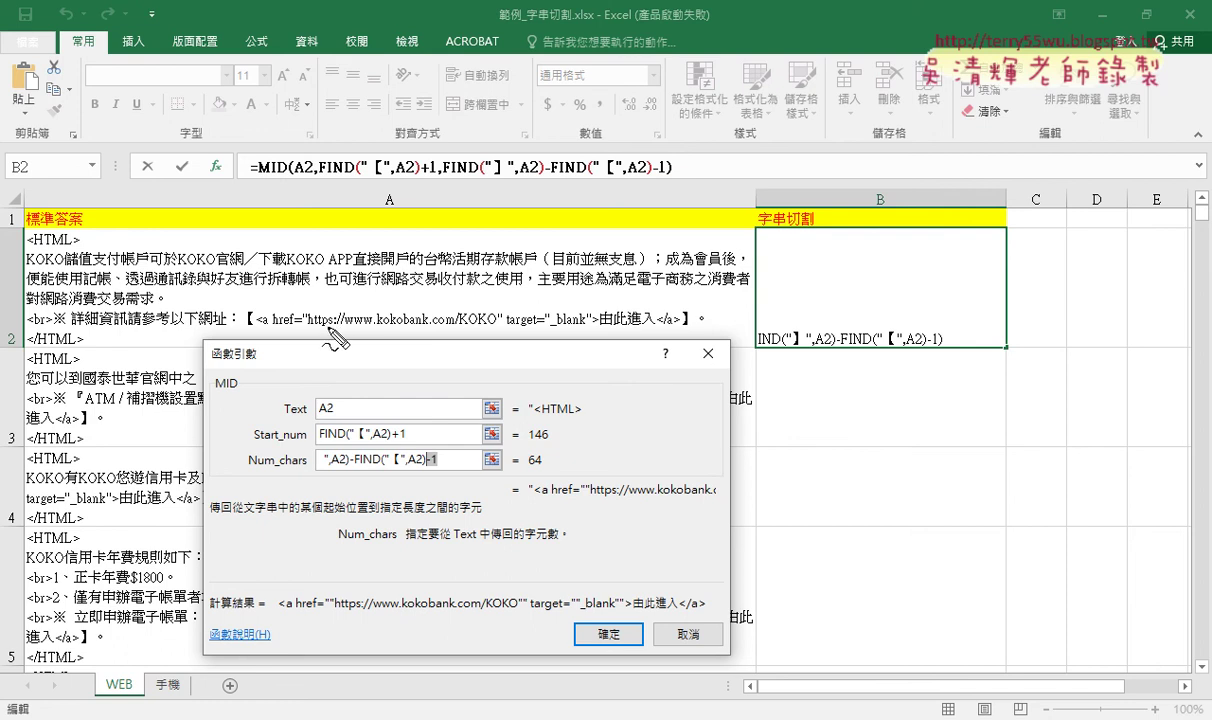
mouse_move(243, 330)
mouse_down()
mouse_move(668, 328)
mouse_move(329, 300)
mouse_move(752, 277)
mouse_move(716, 303)
mouse_up()
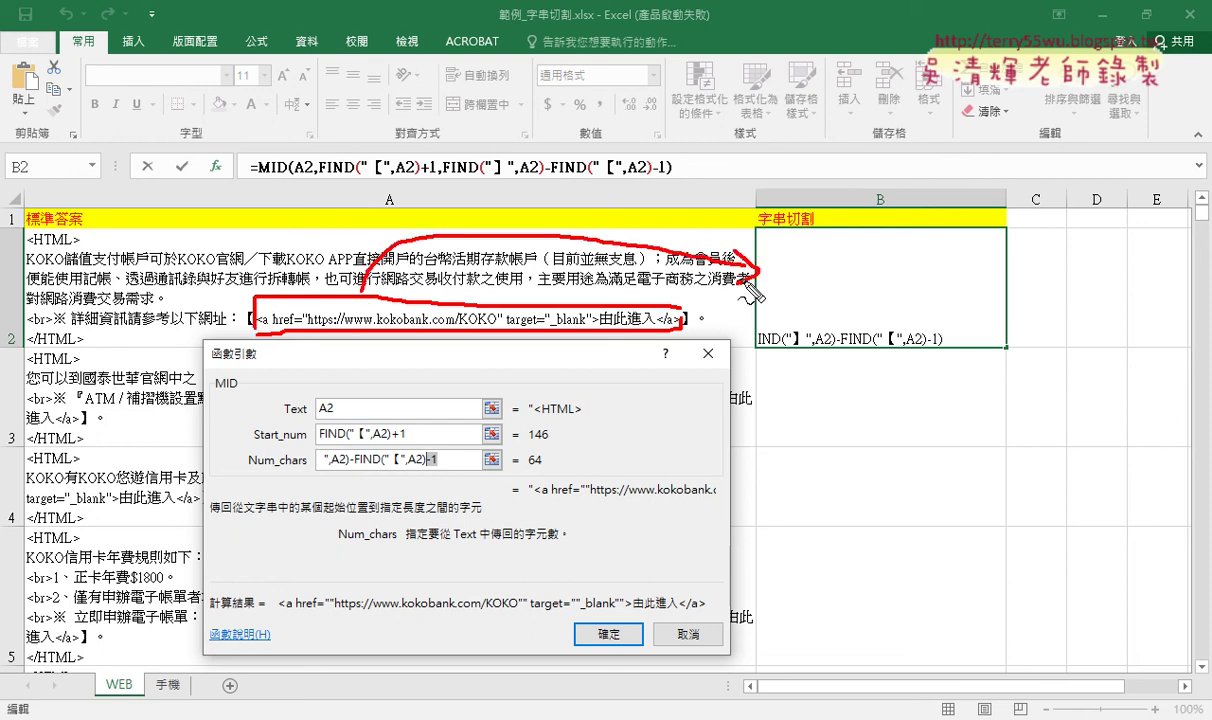
key(Escape)
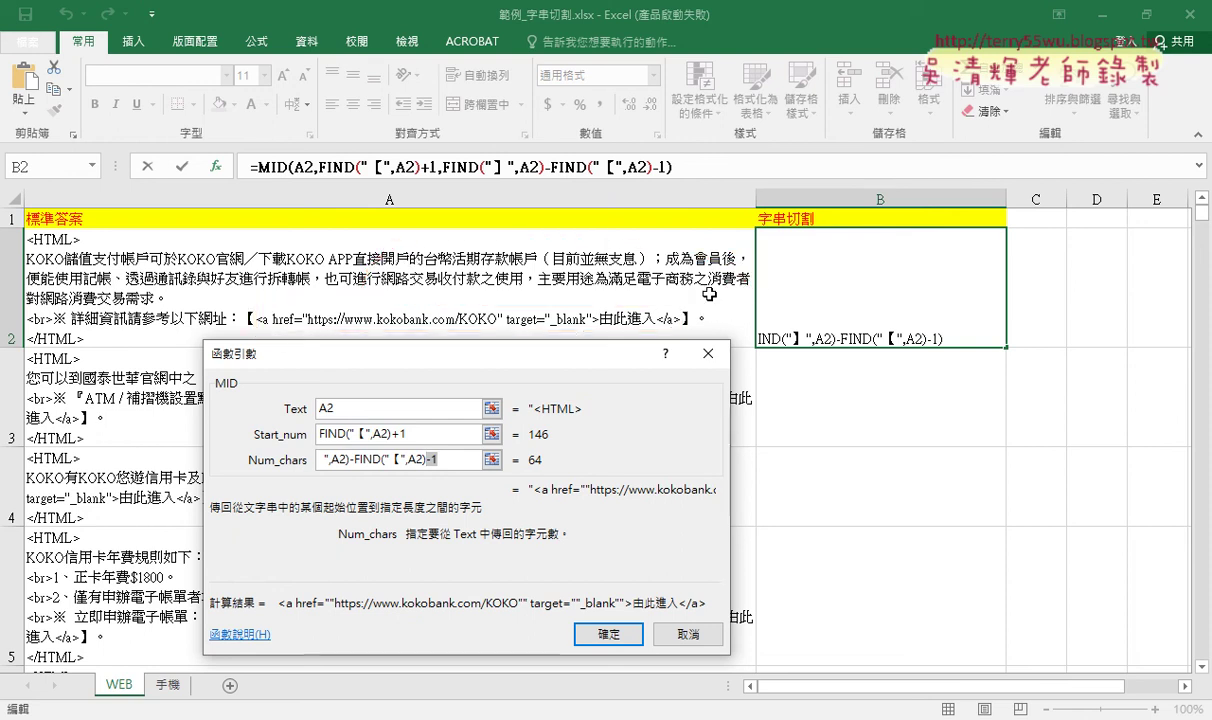
- Confirm the MID formula in B2 and fill it down through rows 3–5
click(613, 633)
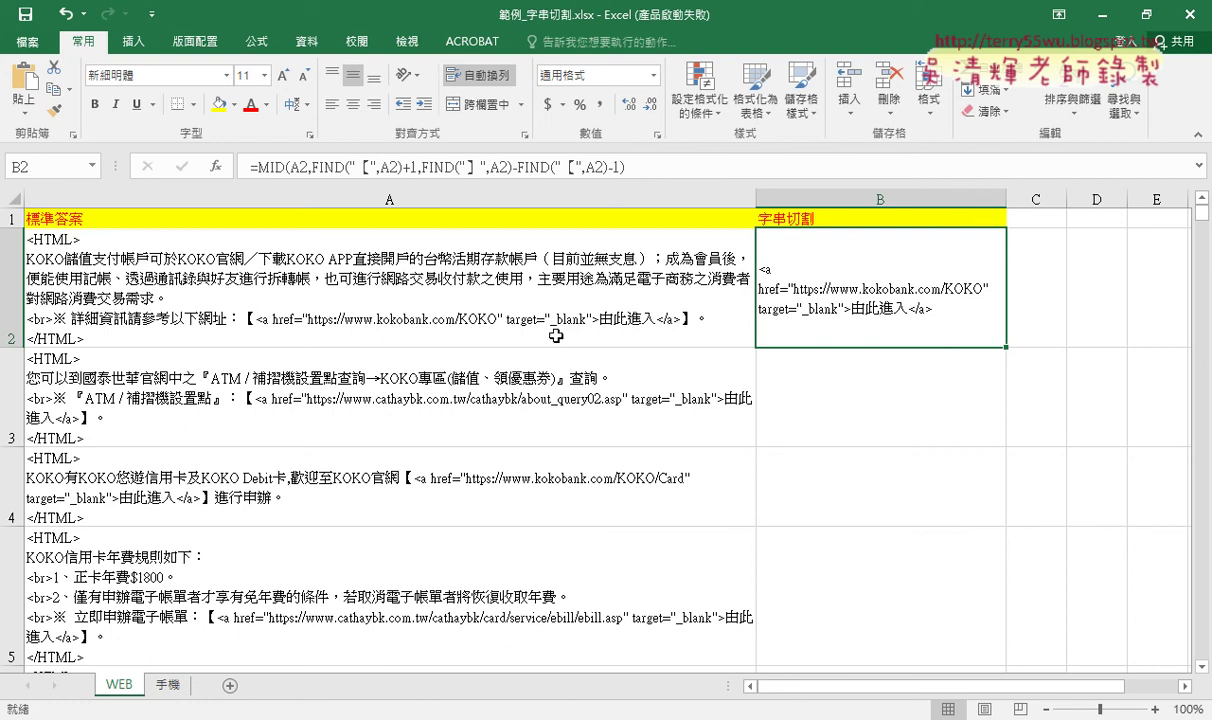
double_click(1007, 347)
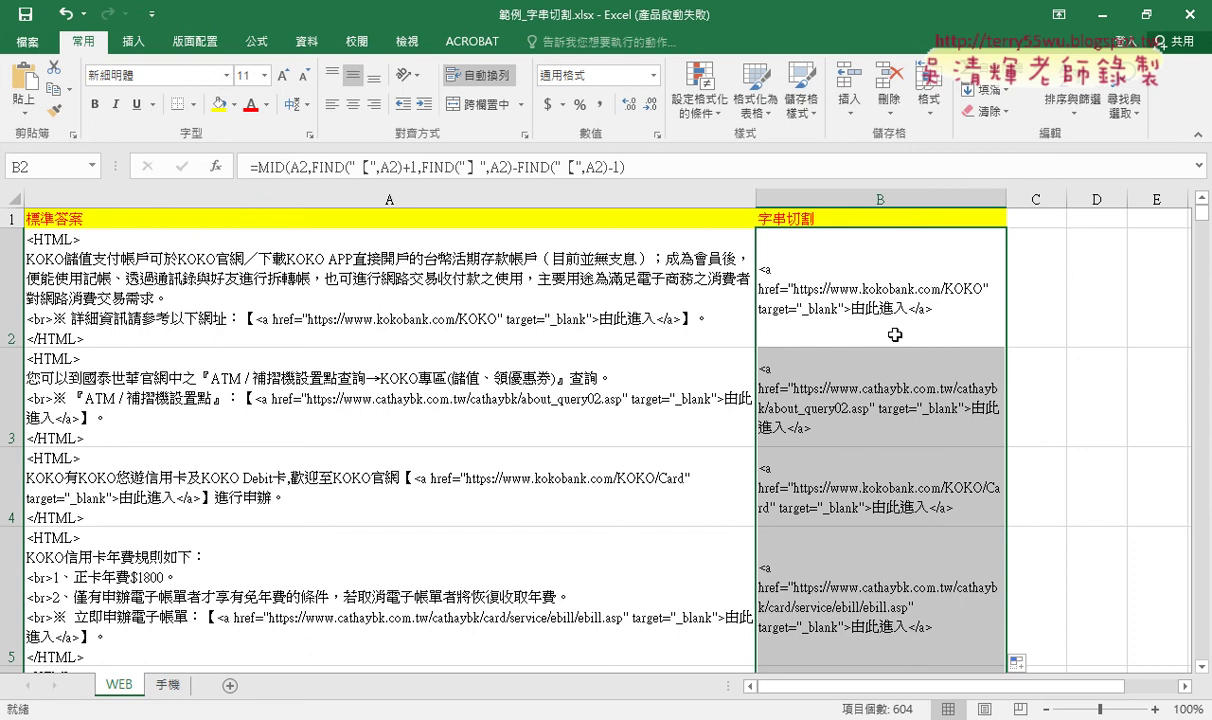
scroll(895, 335, down, 1)
scroll(895, 335, down, 1)
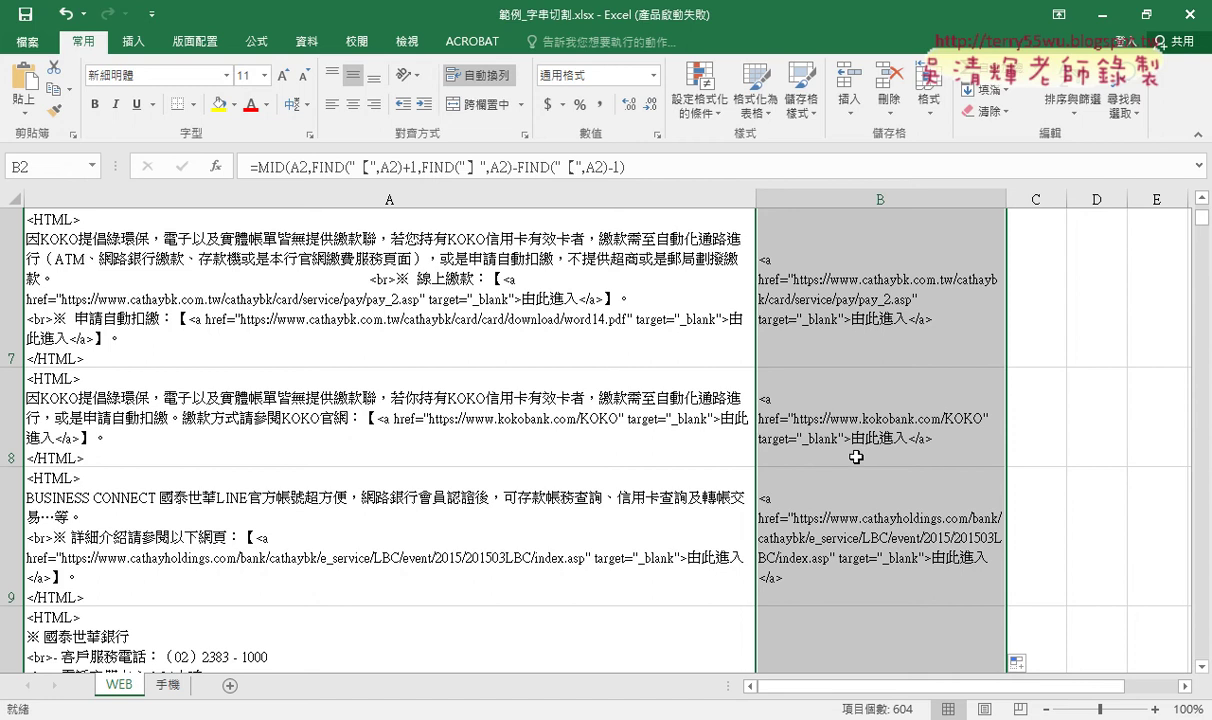
scroll(806, 533, down, 1)
scroll(805, 532, down, 1)
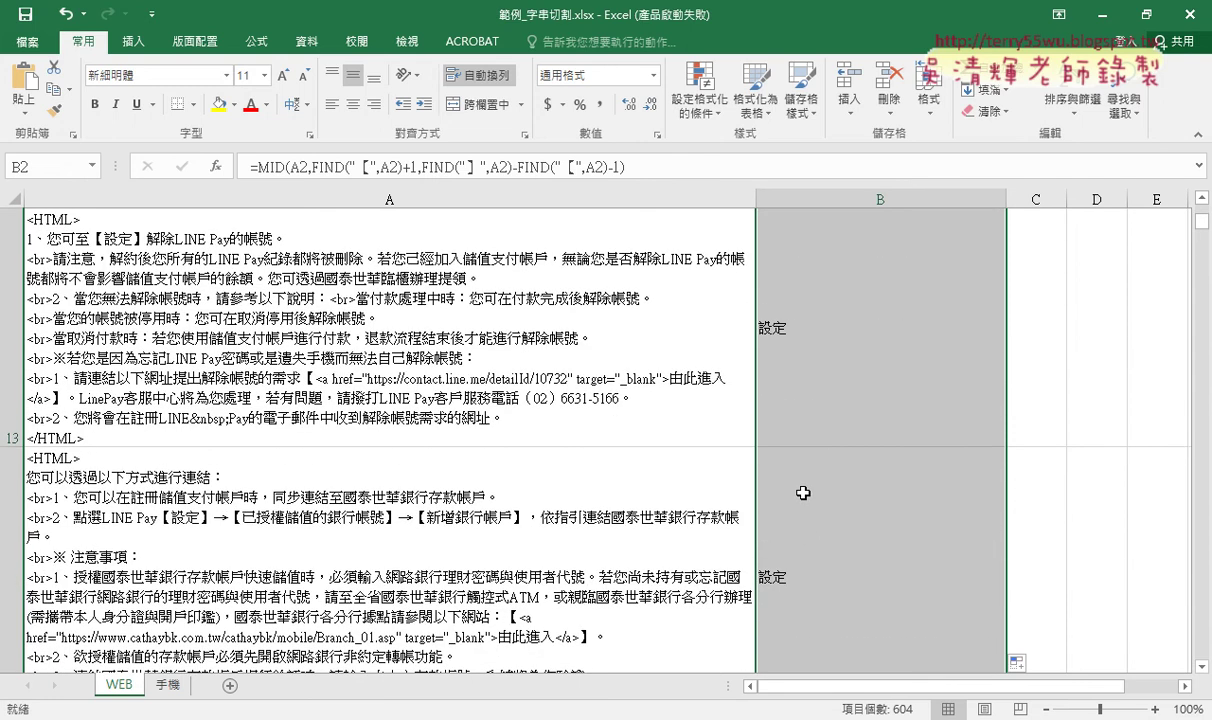
click(837, 354)
click(852, 560)
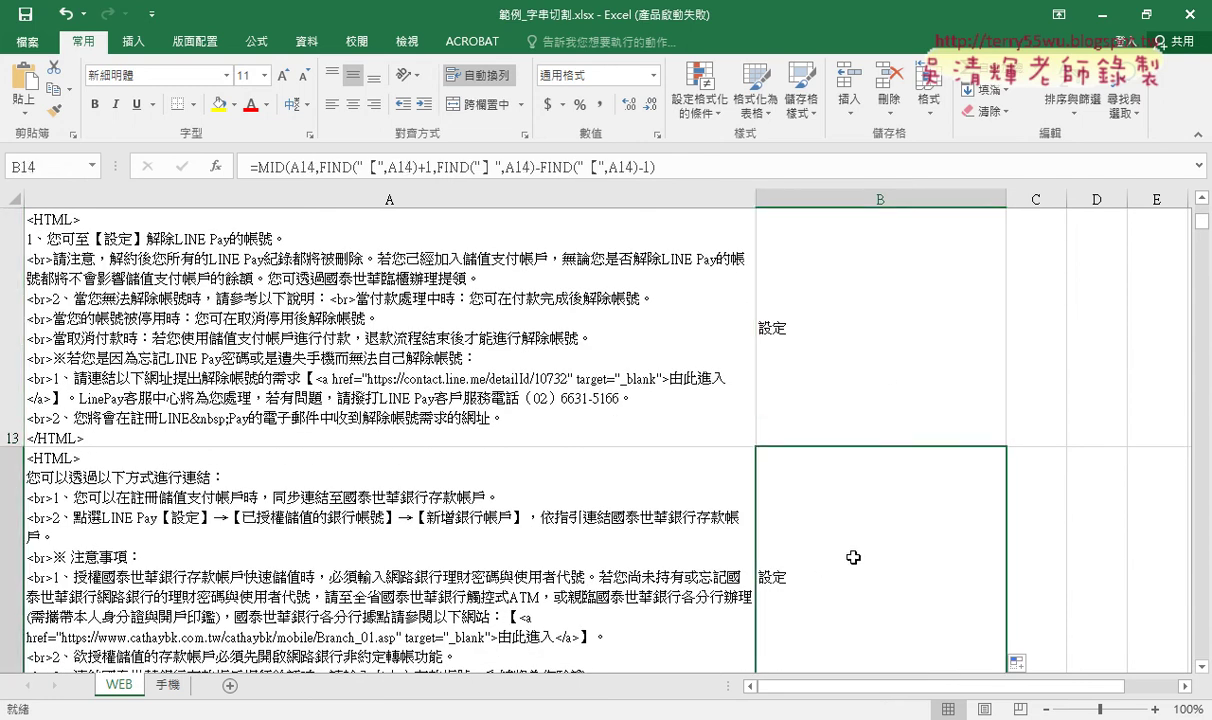
click(770, 367)
scroll(840, 350, down, 1)
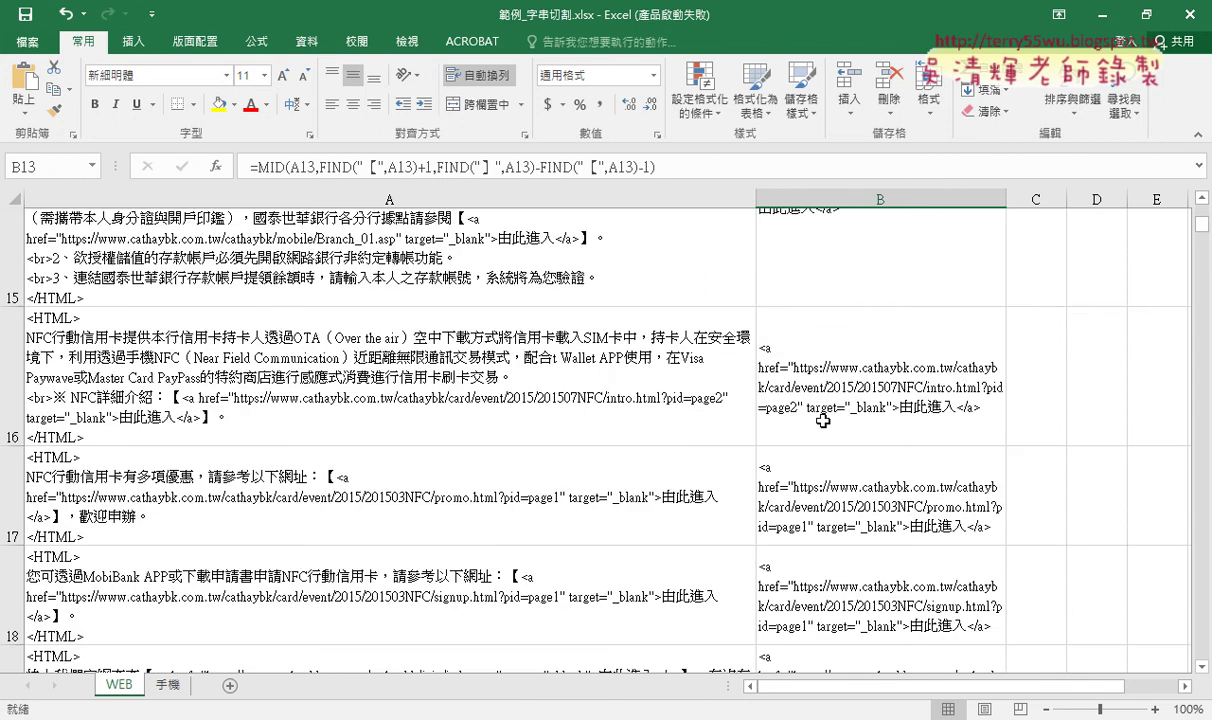
scroll(845, 345, down, 1)
scroll(847, 343, up, 2)
click(808, 505)
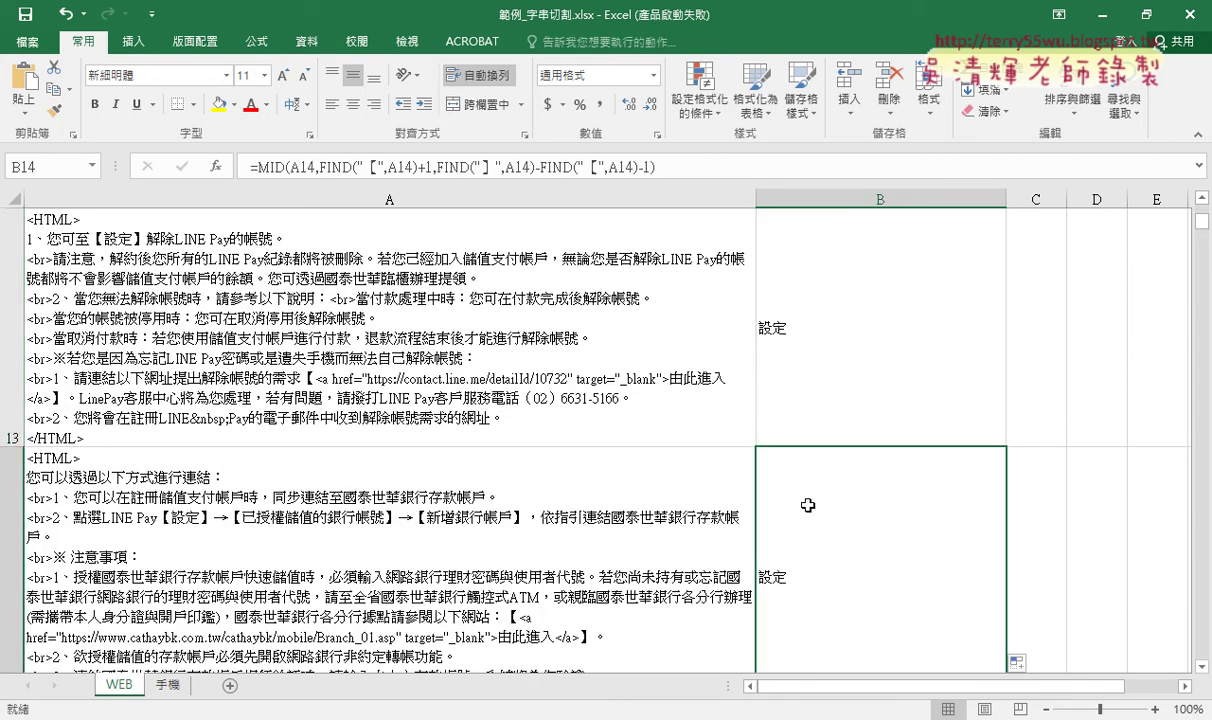
scroll(808, 505, down, 1)
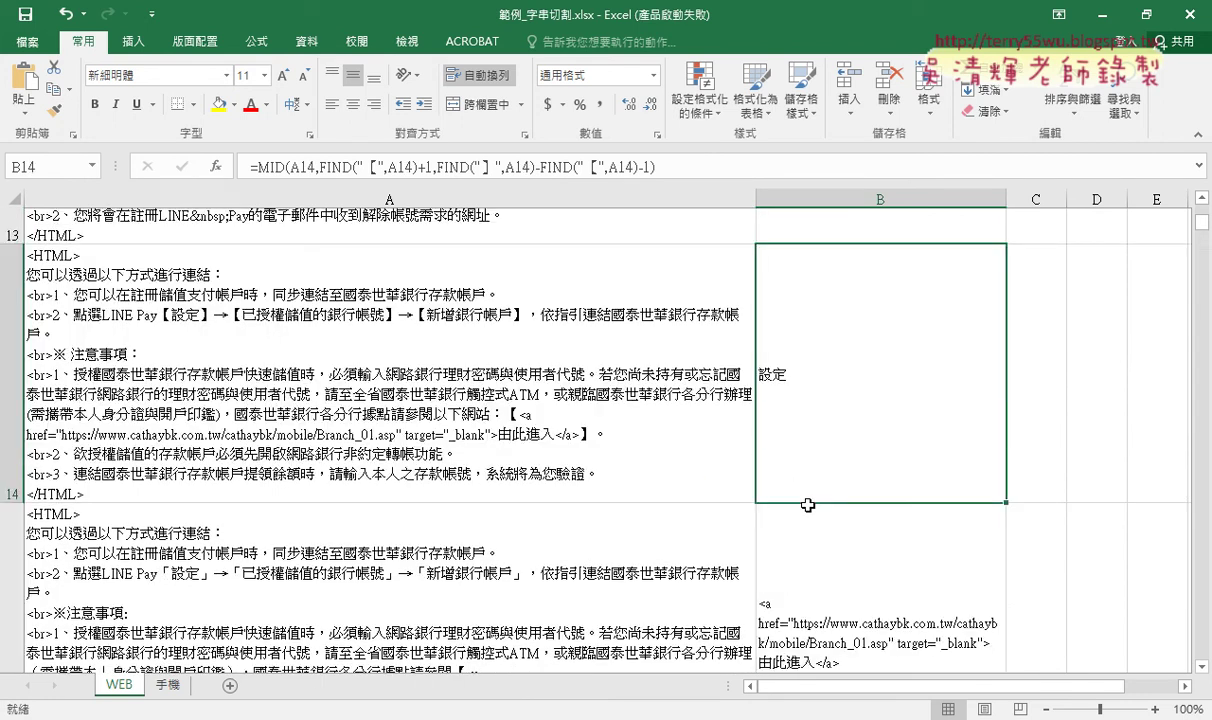
scroll(808, 480, down, 1)
scroll(808, 478, down, 1)
scroll(808, 477, down, 1)
scroll(808, 477, down, 1)
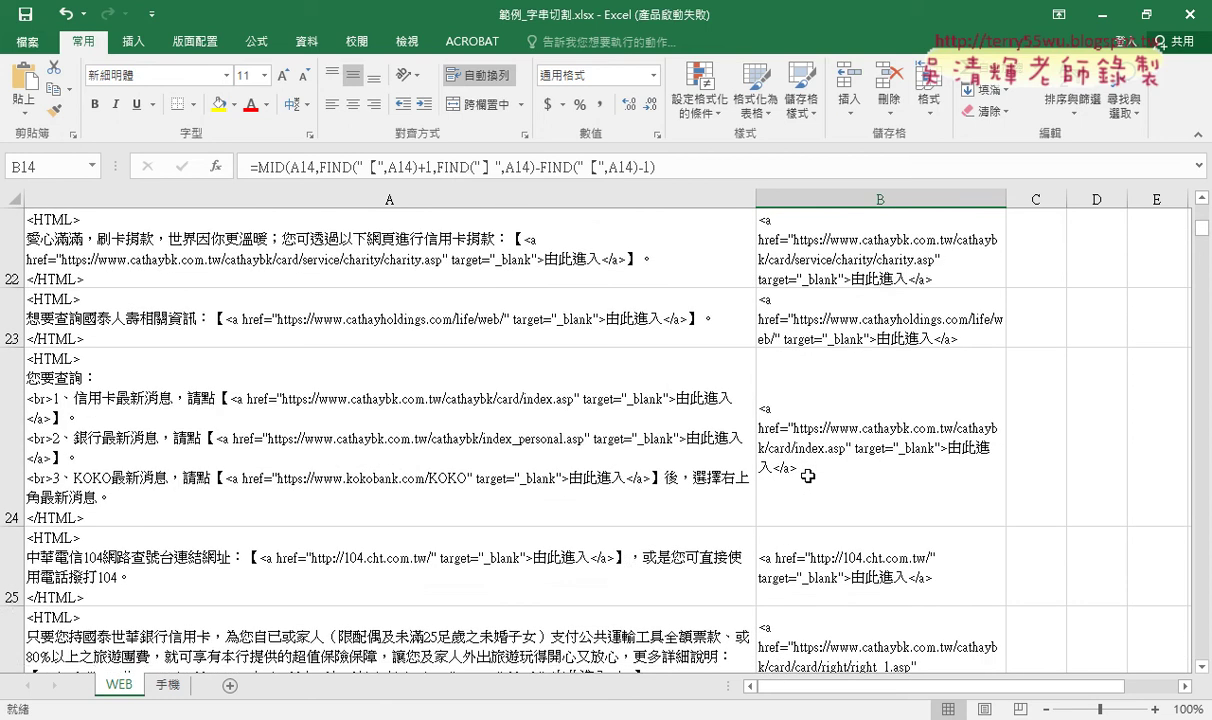
scroll(808, 477, down, 1)
scroll(807, 476, down, 1)
scroll(806, 475, down, 2)
scroll(805, 474, down, 2)
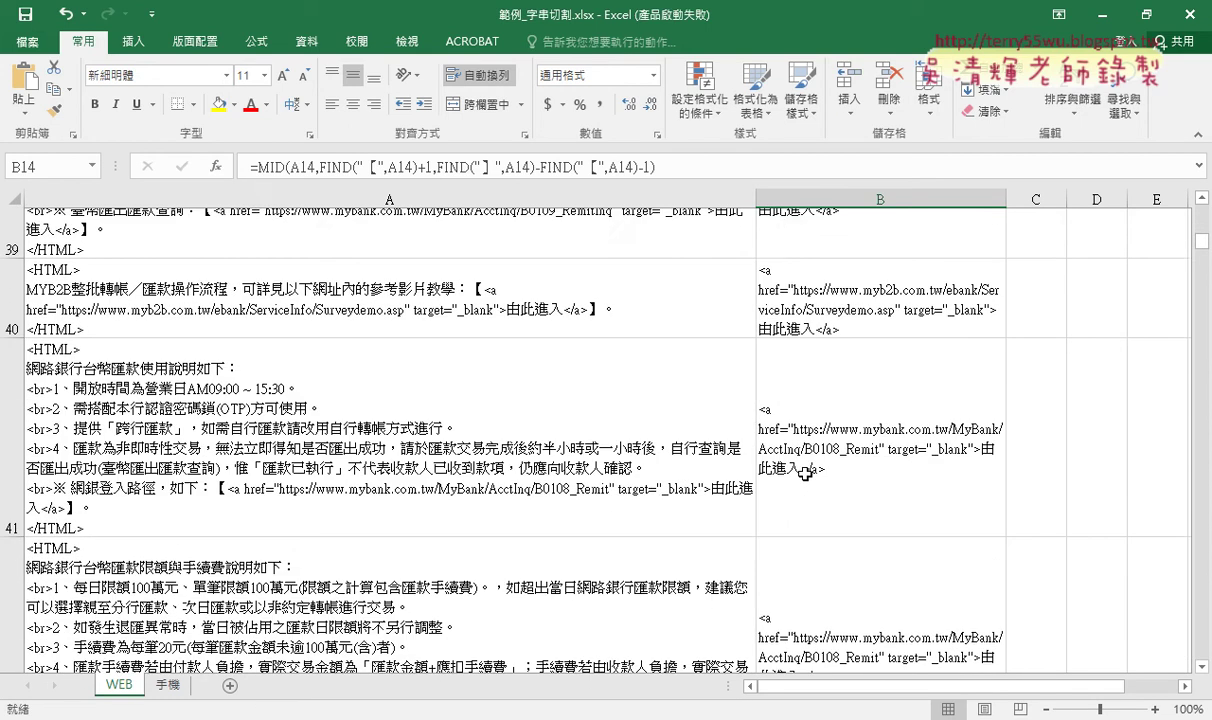
scroll(805, 474, down, 1)
scroll(805, 474, down, 2)
scroll(805, 473, down, 1)
click(760, 405)
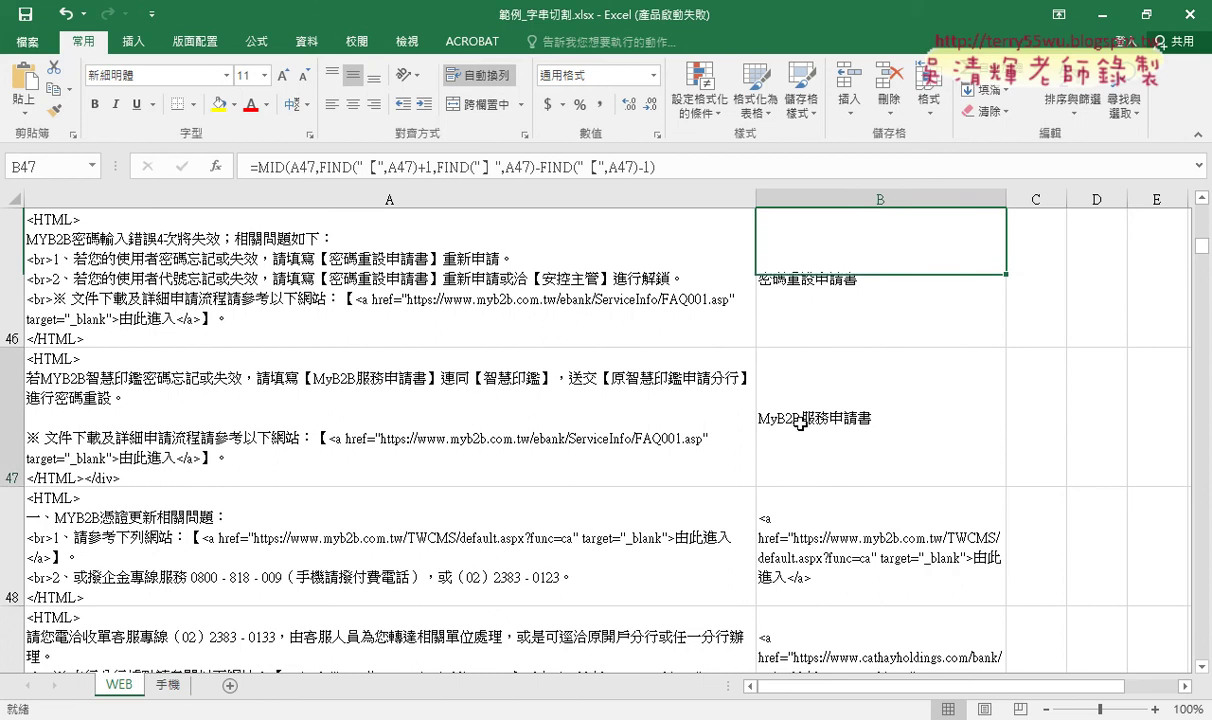
click(779, 290)
click(842, 430)
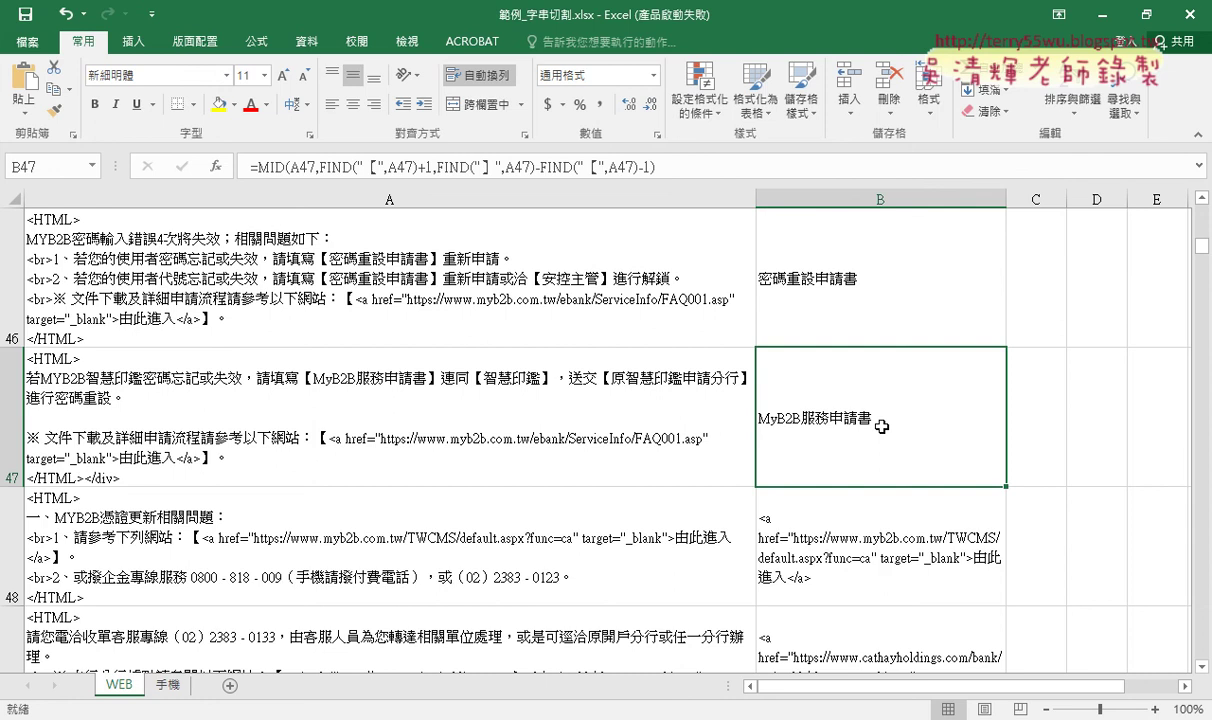
click(777, 284)
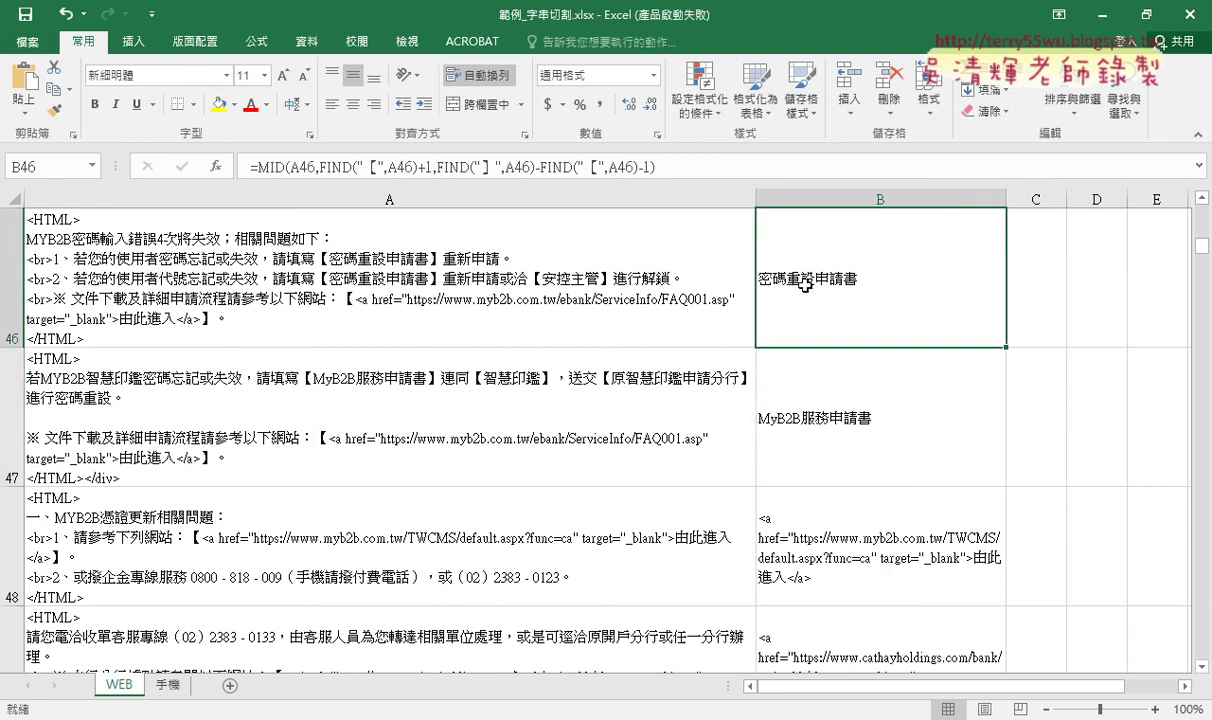
scroll(858, 291, up, 5)
scroll(858, 291, up, 5)
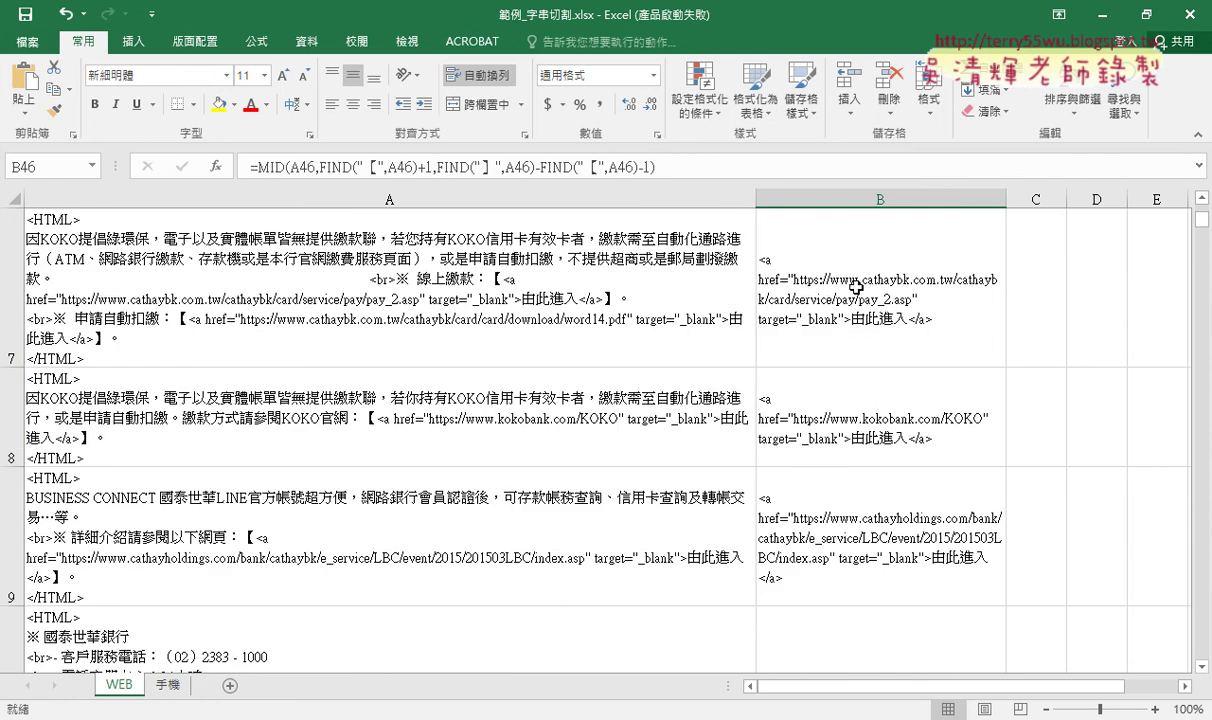
scroll(857, 287, up, 5)
click(857, 287)
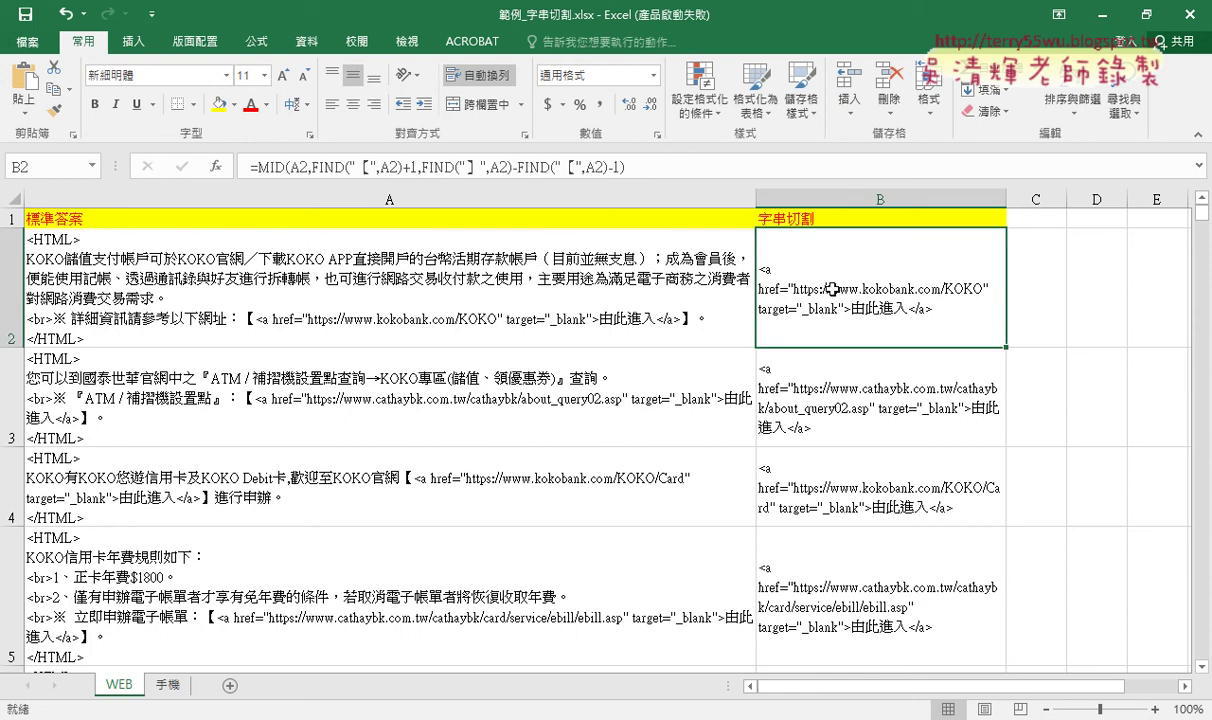
scroll(834, 297, down, 1)
scroll(834, 297, down, 1)
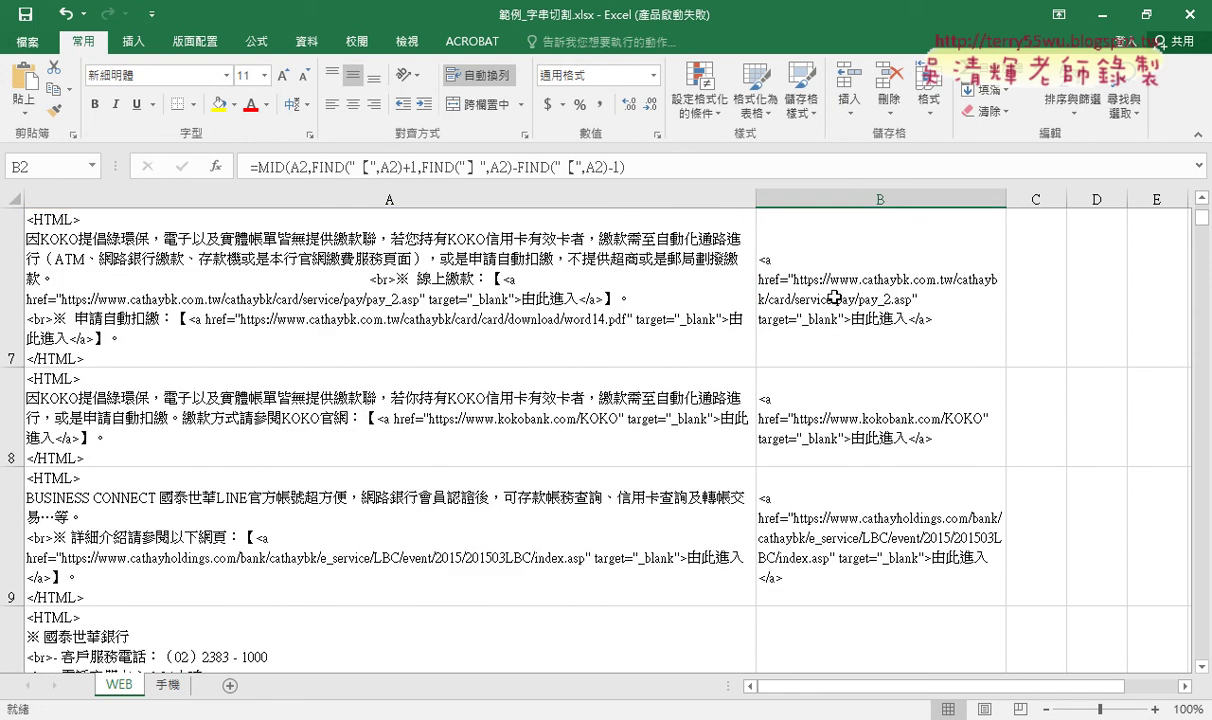
scroll(834, 297, down, 1)
scroll(820, 305, down, 1)
click(786, 337)
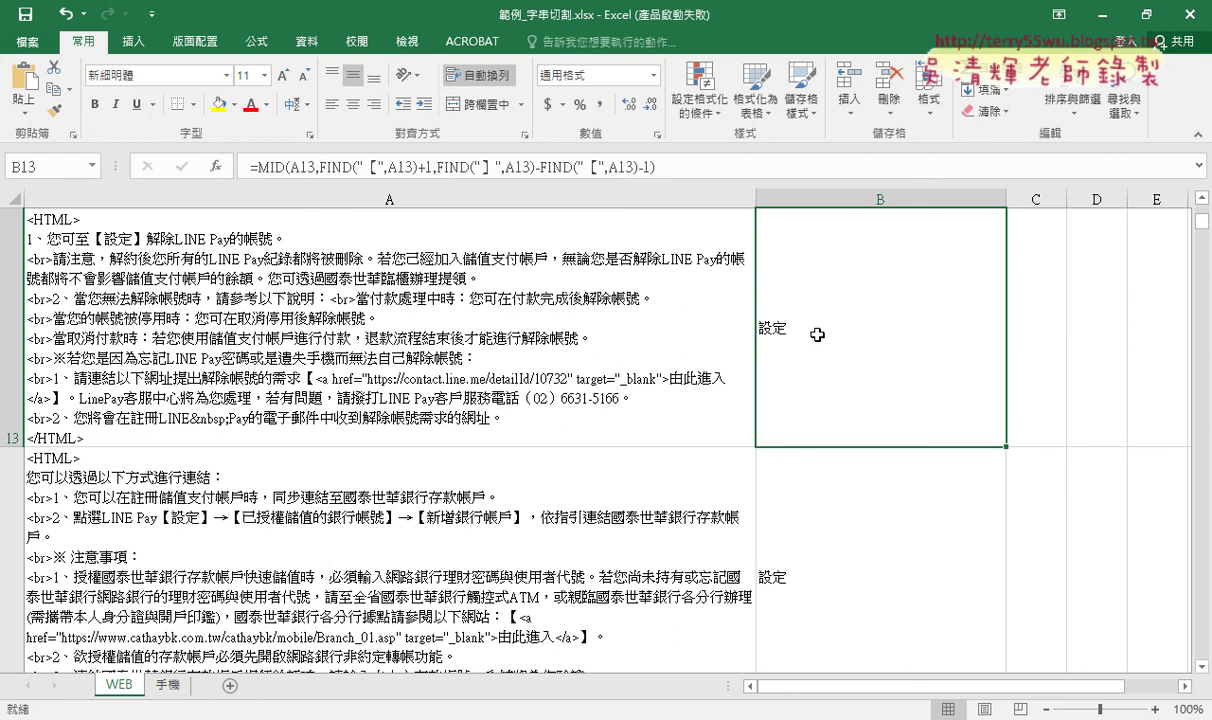
scroll(812, 332, up, 1)
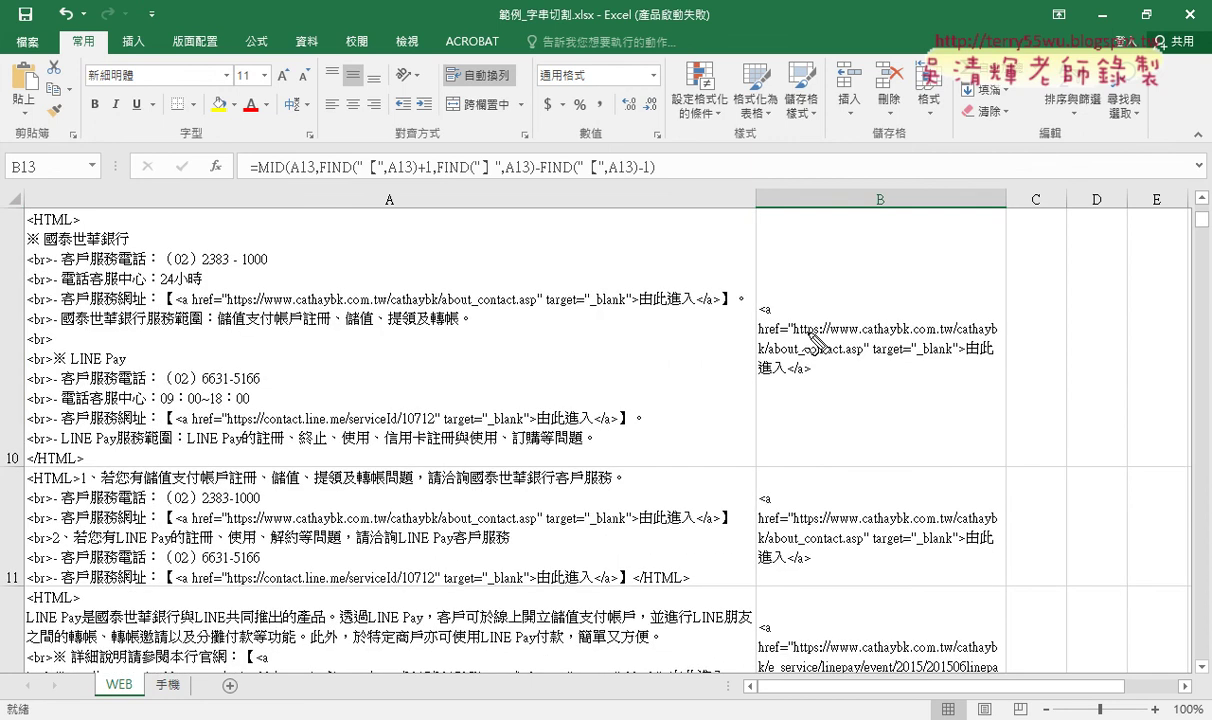
drag(753, 313, 772, 313)
mouse_move(782, 265)
mouse_down()
mouse_move(836, 265)
mouse_move(810, 256)
mouse_move(830, 281)
mouse_up()
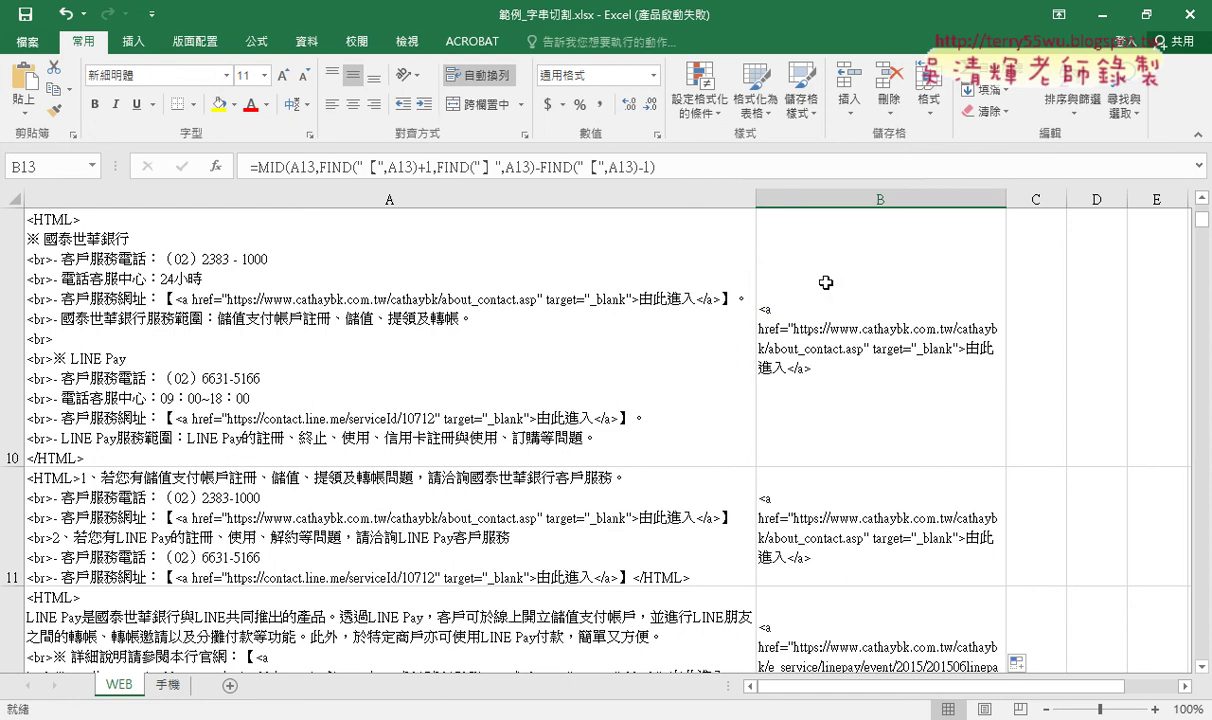
scroll(790, 275, up, 3)
click(843, 288)
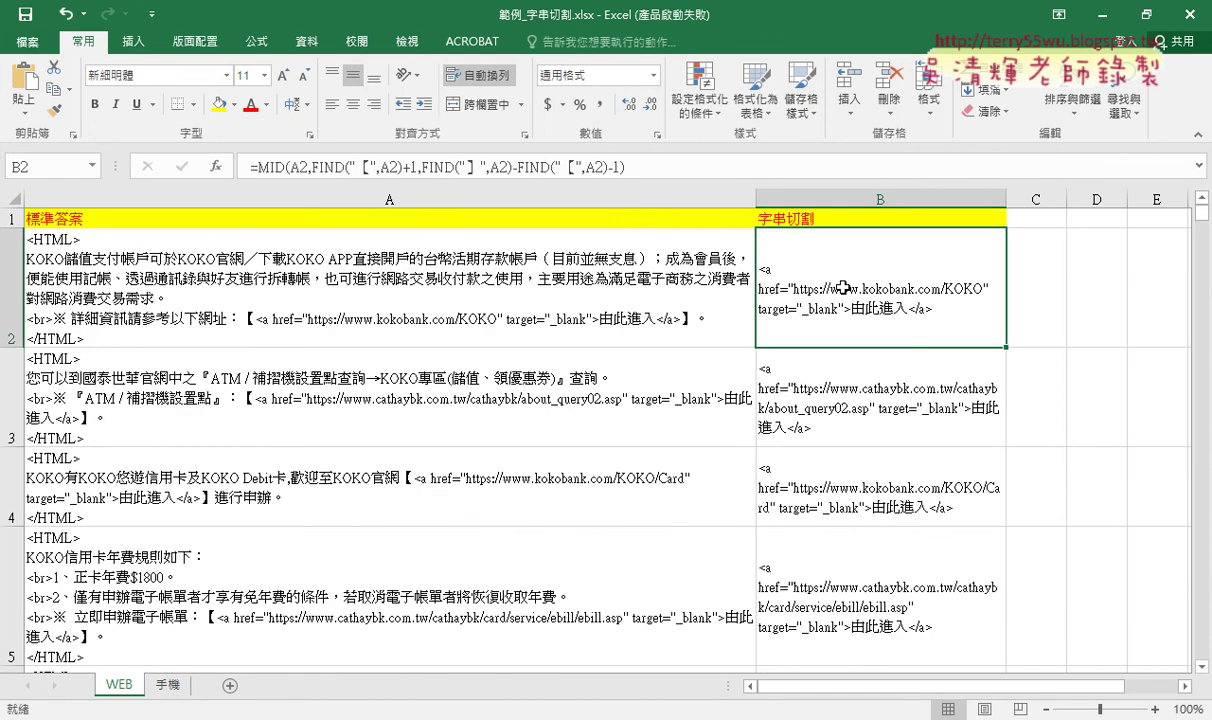